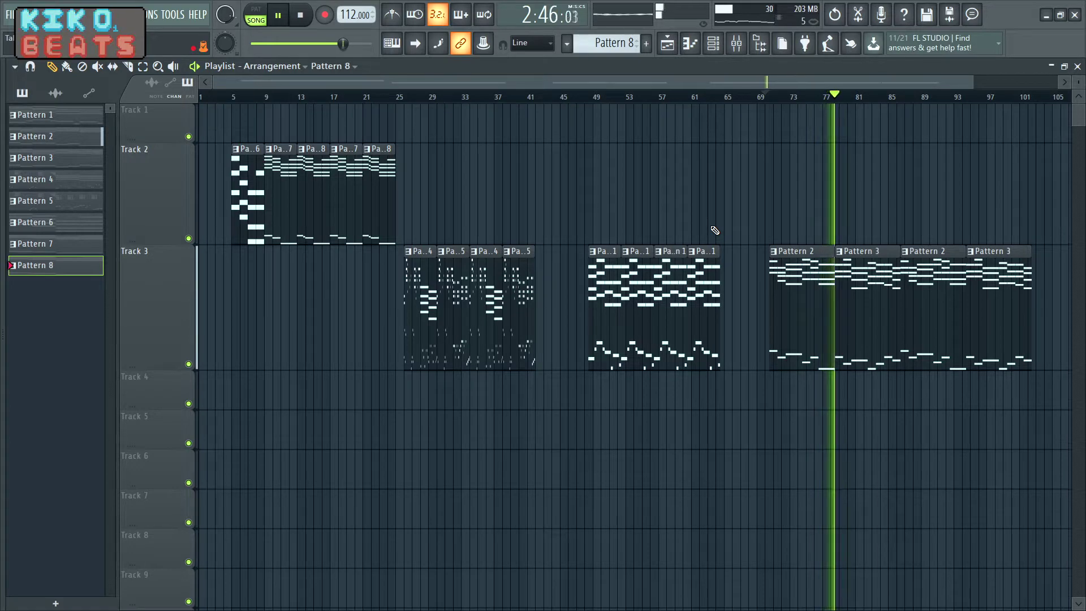
Open the bass and chords channel's TAL J-8 synth from the channel rack and bring its full interface into view.
key(F6)
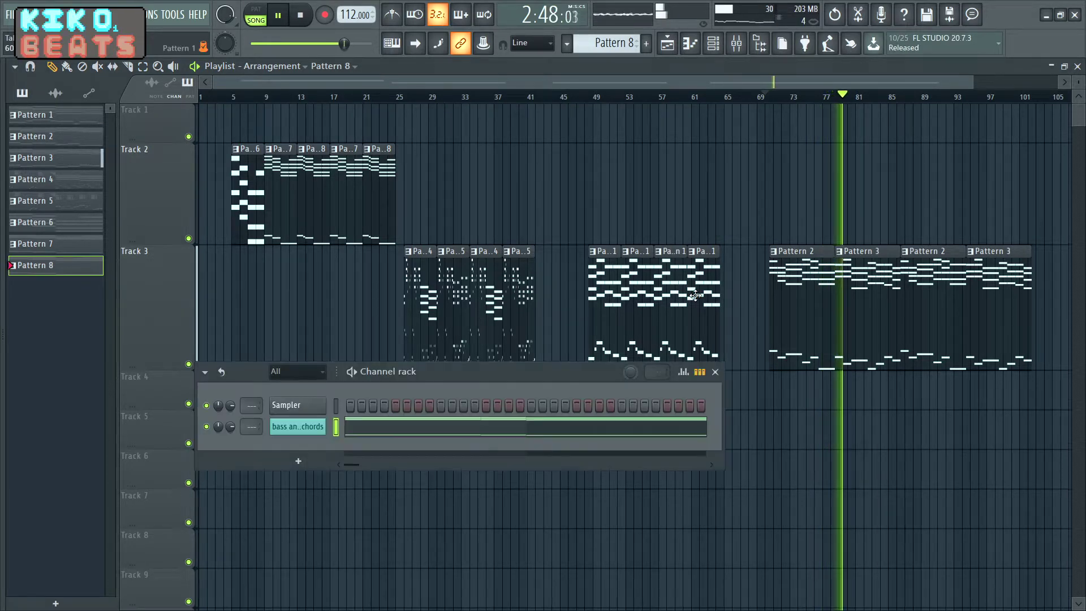
click(313, 427)
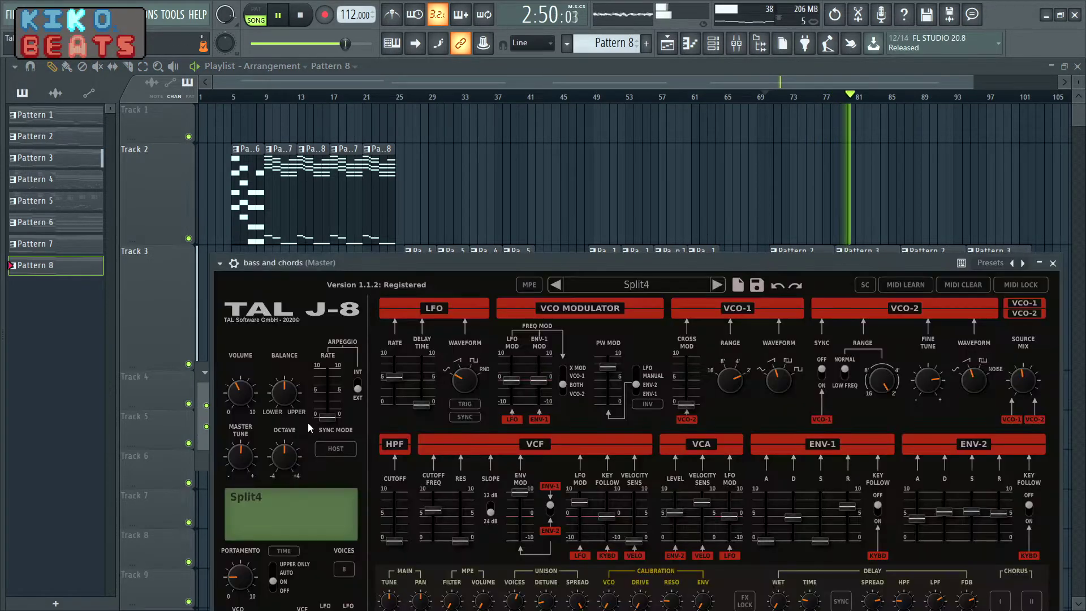
drag(517, 259, 517, 118)
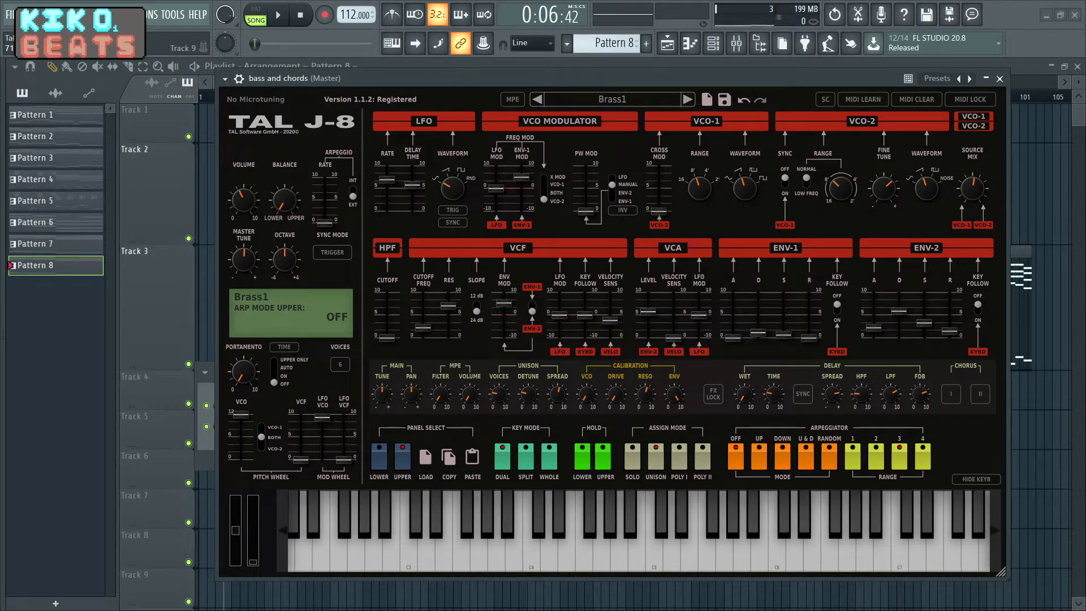
Read page 16 of the TAL-J-8 user manual in the browser, covering the unison and calibration settings.
click(226, 599)
drag(590, 141, 560, 99)
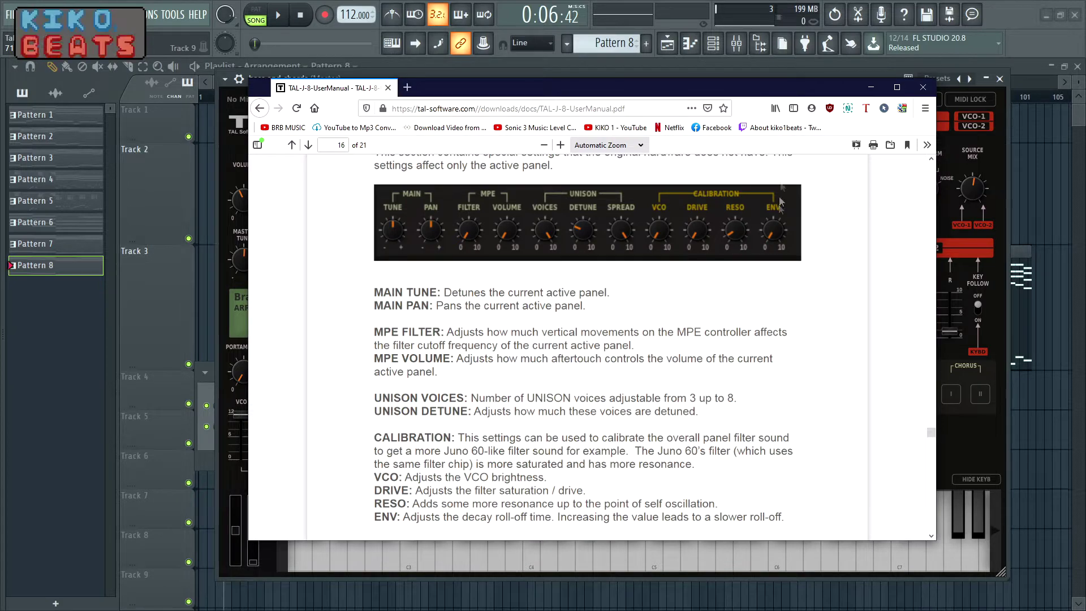
scroll(770, 257, down, 5)
scroll(773, 260, up, 5)
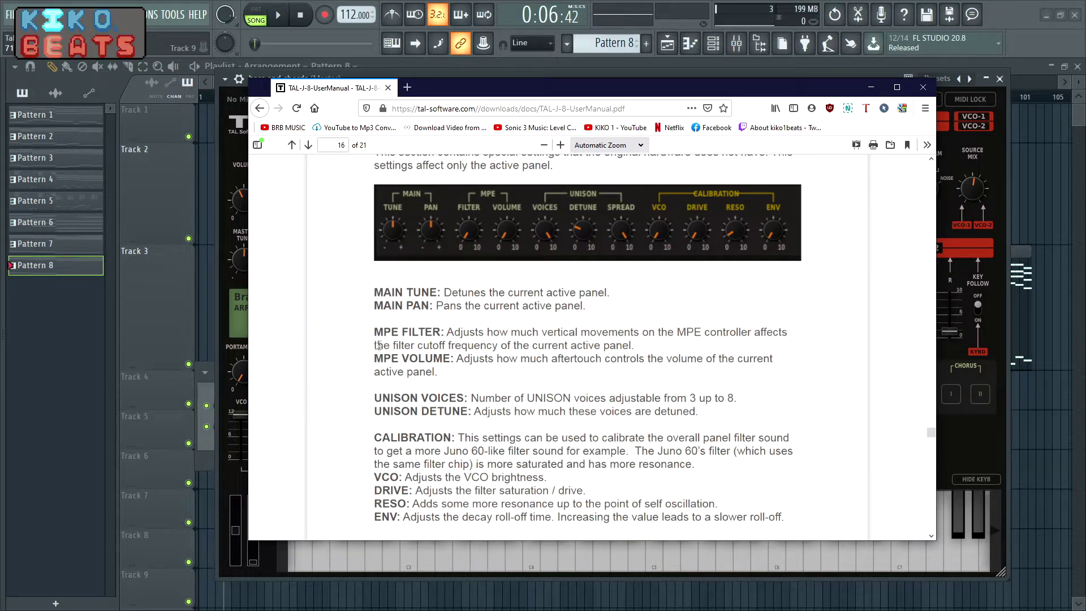
drag(413, 503, 712, 507)
click(678, 407)
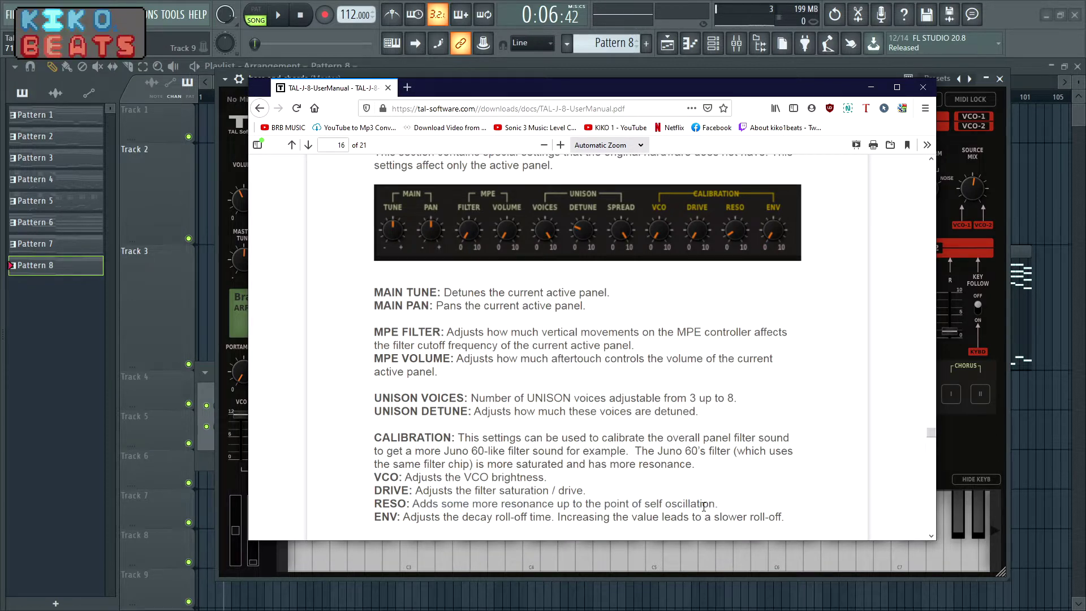
Return to the TAL J-8 synth, raise the lower panel's filter resonance to 8.62 and bring it back down to minimum.
click(568, 72)
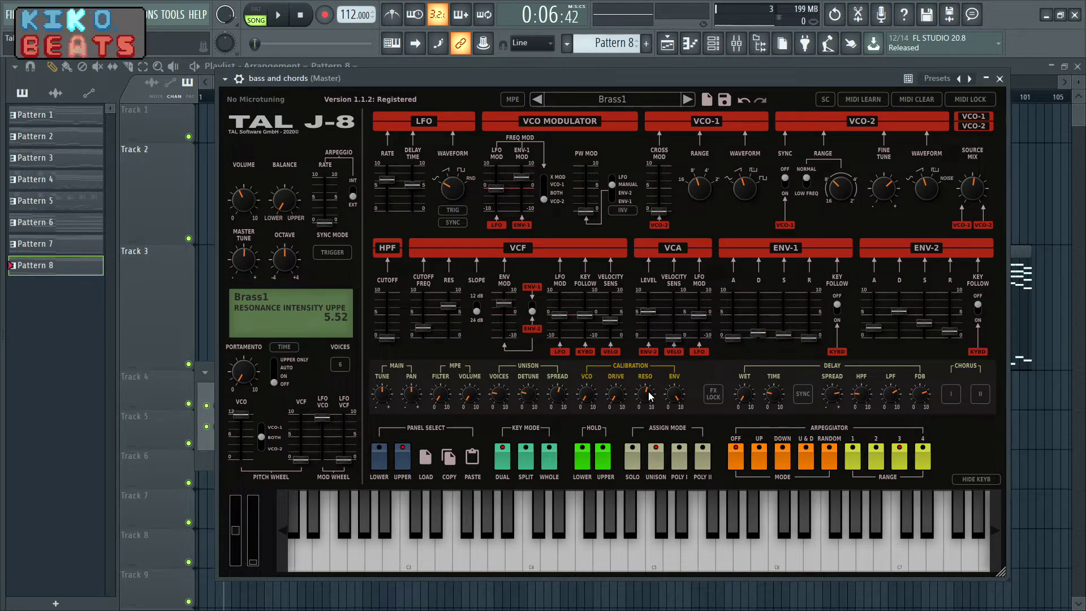
drag(449, 325, 449, 303)
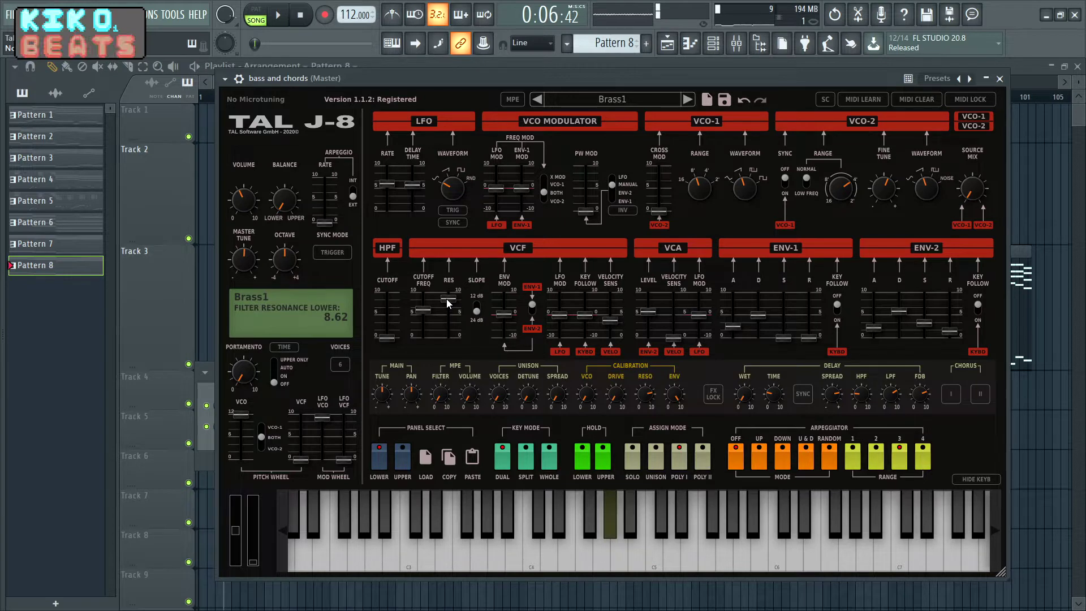
drag(448, 303, 469, 348)
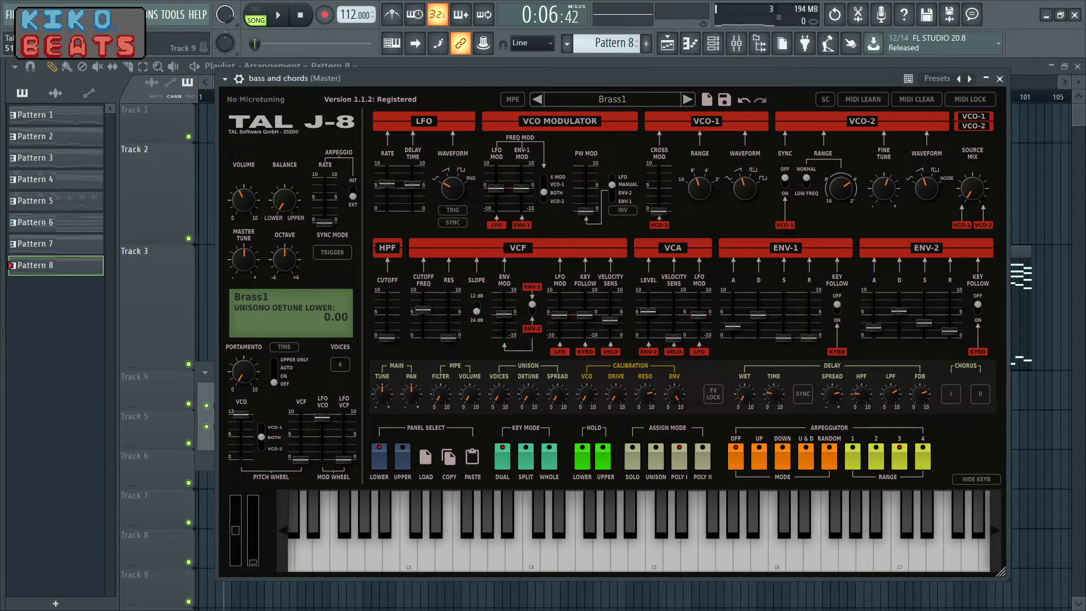
Switch to the user manual in the browser and look through the arpeggiator, portamento and Service Control sections.
key(alt+Tab)
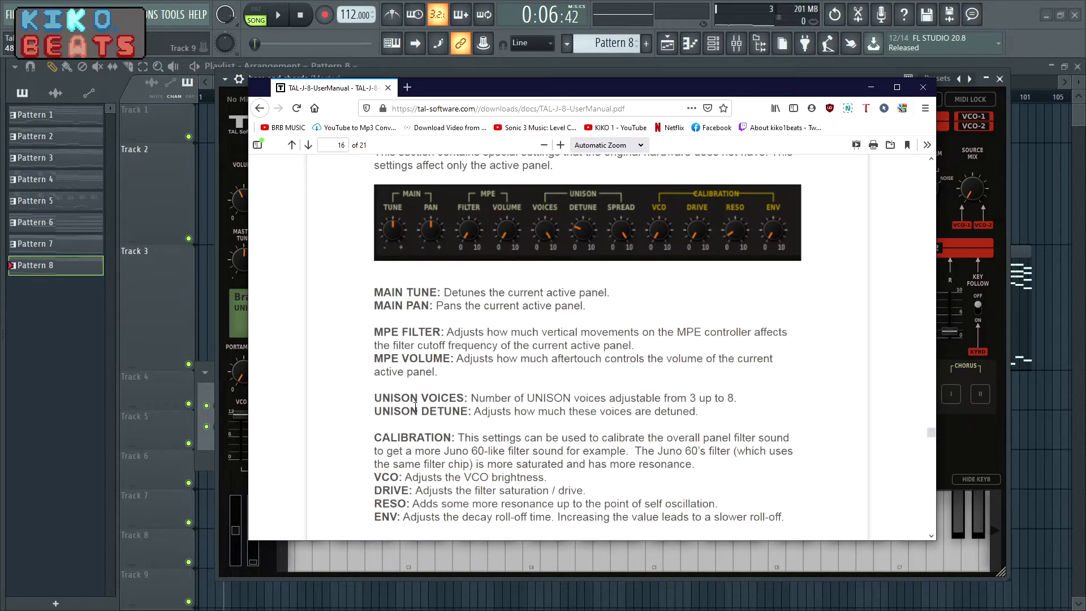
scroll(416, 374, down, 5)
scroll(416, 373, down, 10)
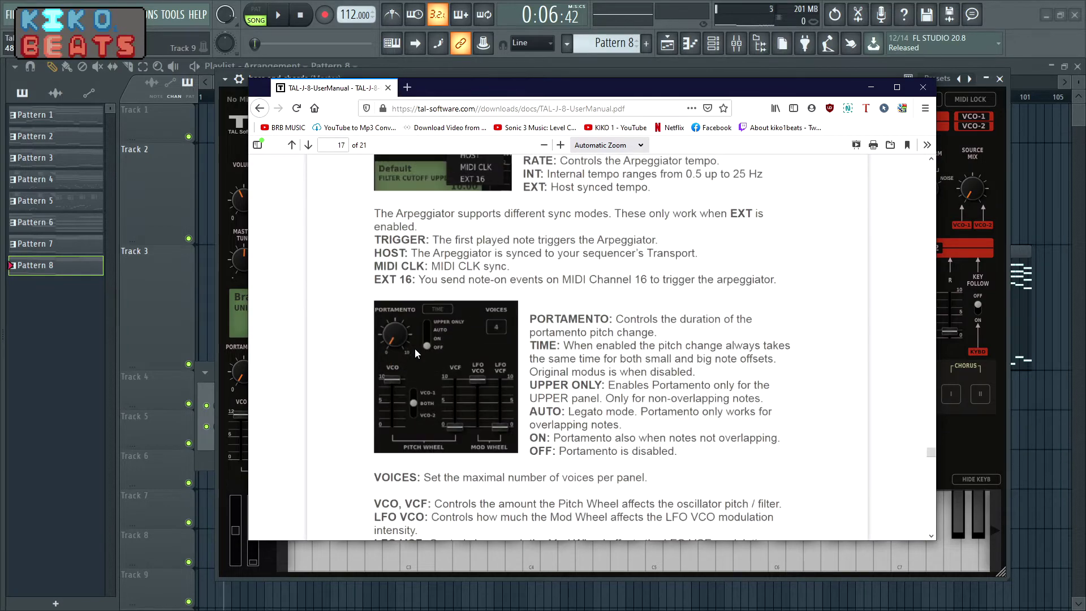
scroll(415, 349, down, 6)
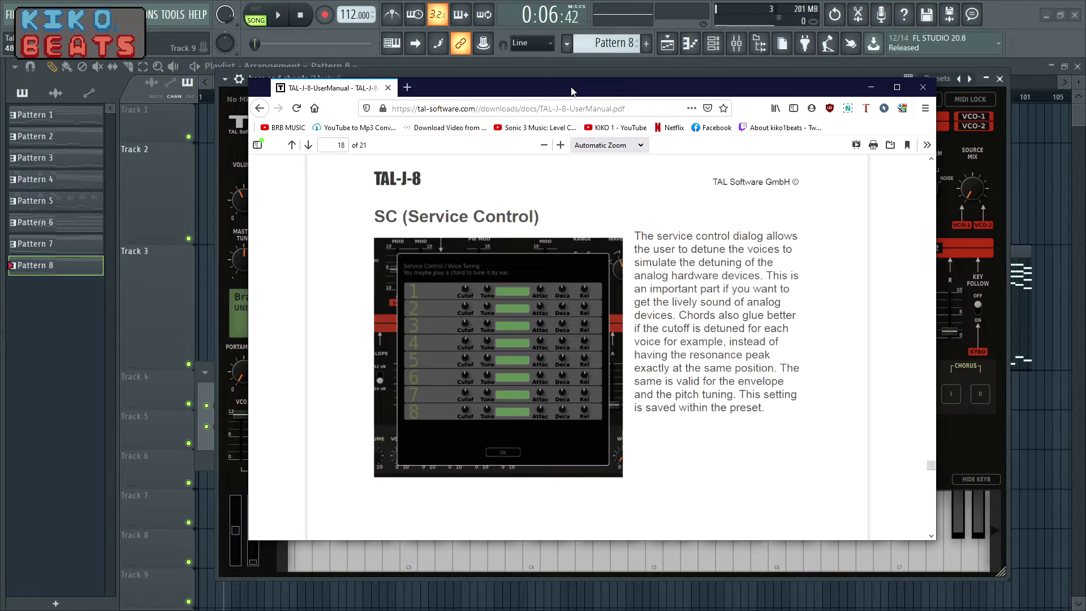
drag(571, 90, 447, 584)
Return to the TAL J-8 synth, select the lower panel and open the Service Control voice tuning dialog.
click(631, 82)
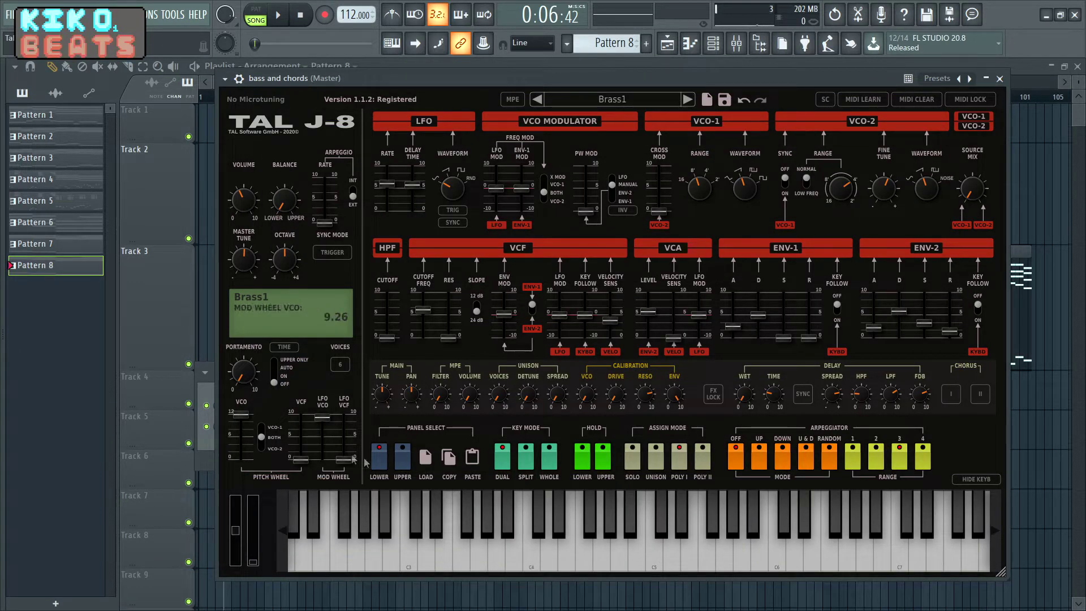
click(402, 455)
click(379, 456)
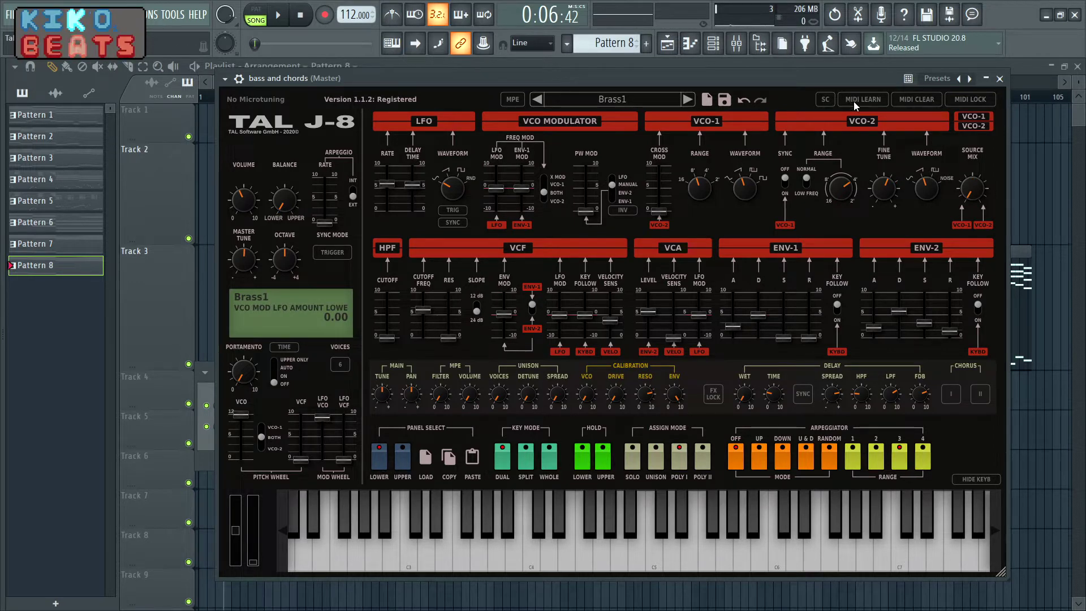
click(825, 100)
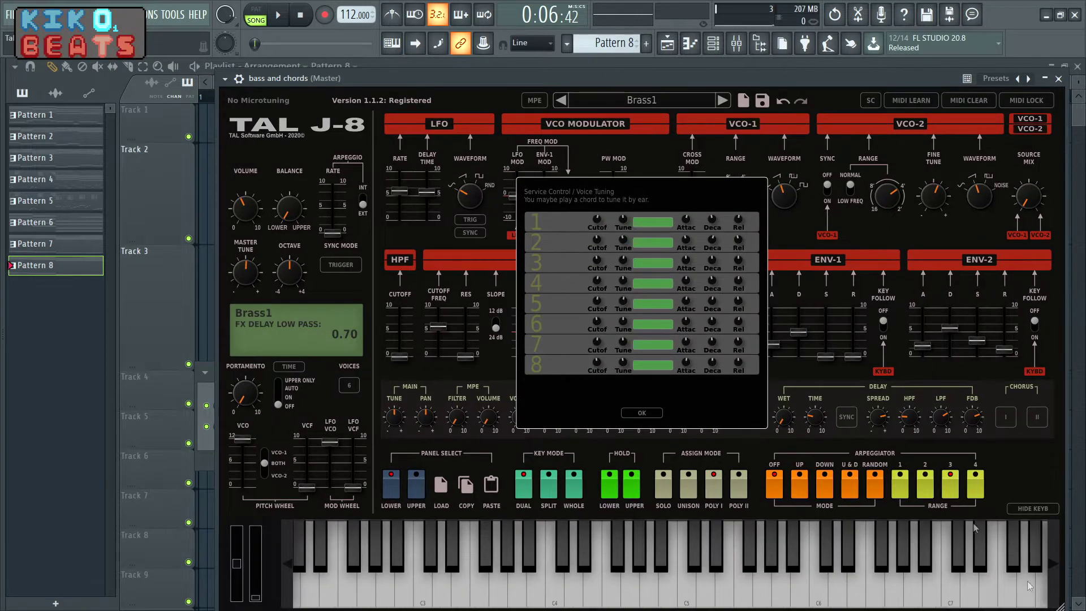
drag(649, 81, 583, 74)
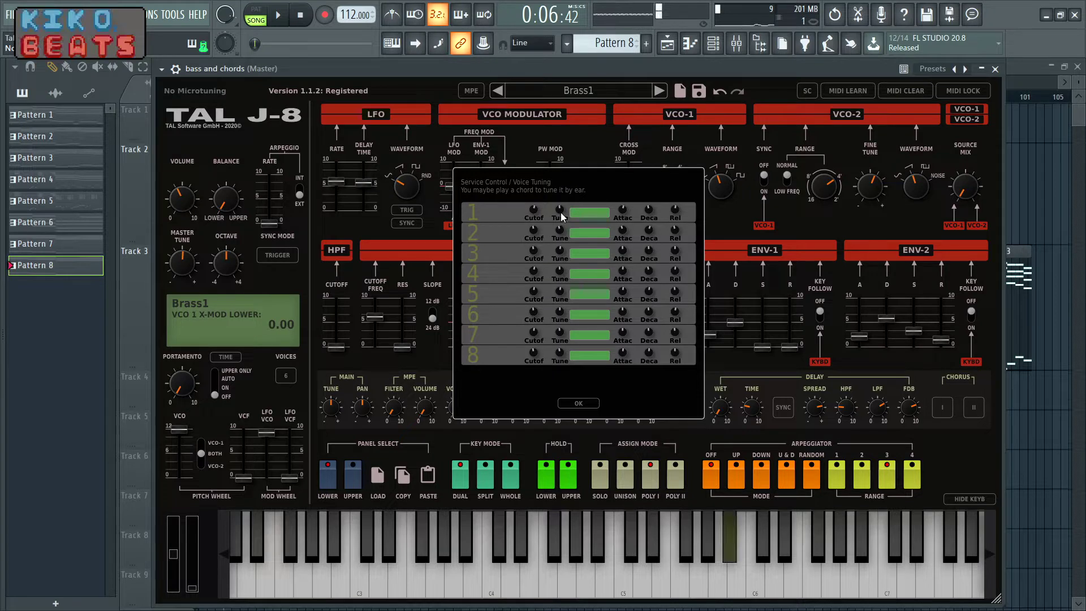
Detune the individual voices slightly, with voice 1's tune at 0.0096 and voice 2's at -0.0162.
drag(559, 210, 553, 164)
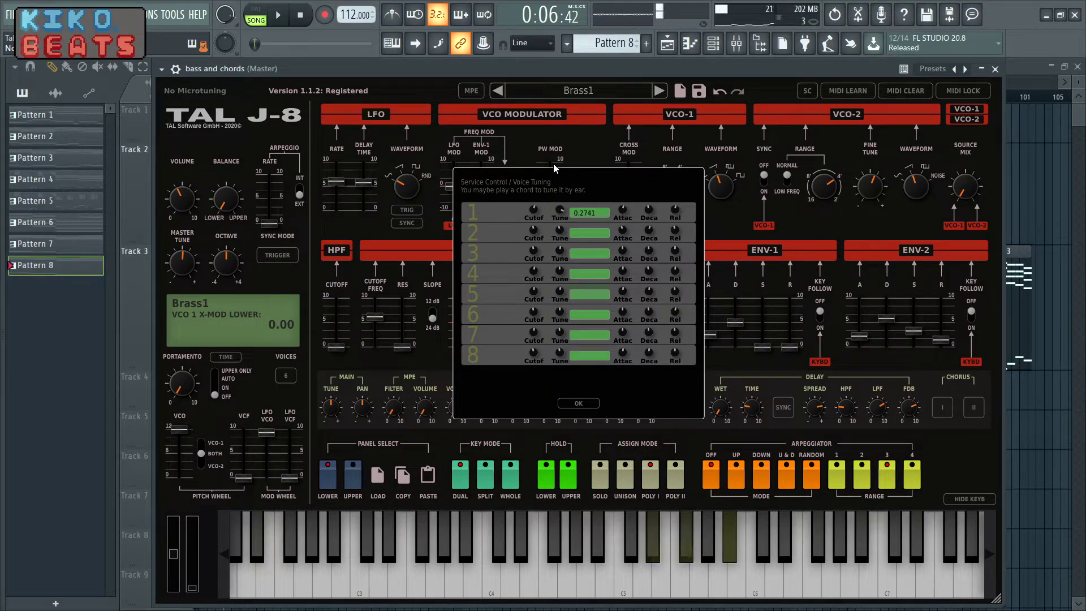
drag(562, 232, 562, 237)
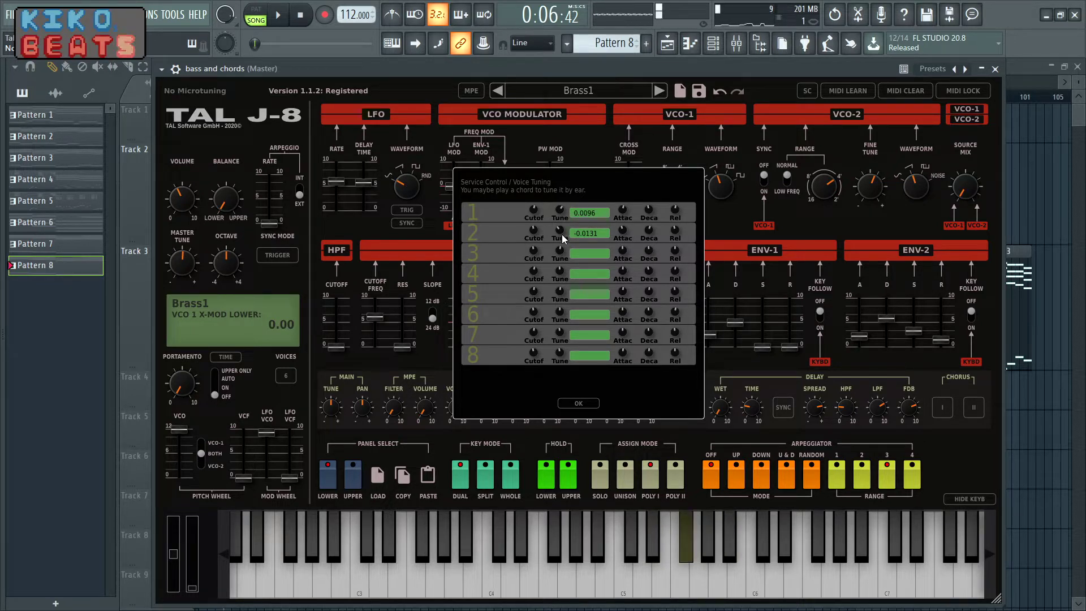
mouse_move(558, 228)
mouse_down()
mouse_move(563, 261)
mouse_move(553, 234)
mouse_up()
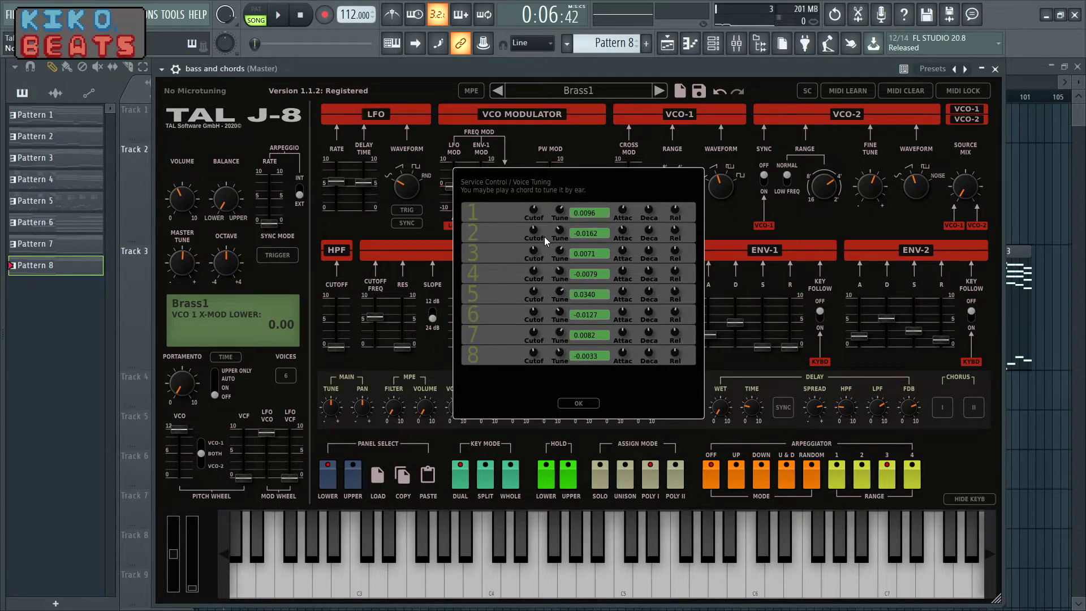
Offset the cutoff of individual voices, with voice 1 at -0.0232, voice 2 at 0.0001 and voice 5 at 0.0067, and accept the voice tuning.
mouse_move(535, 205)
mouse_down()
mouse_move(537, 271)
mouse_move(521, 220)
mouse_up()
drag(535, 228, 536, 252)
drag(537, 294, 538, 305)
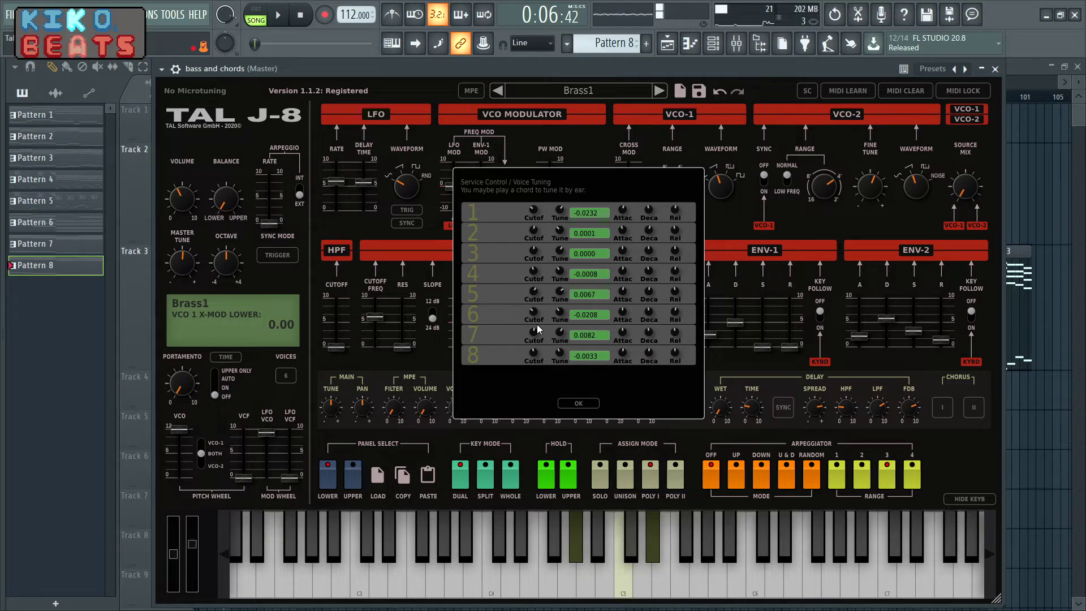
click(586, 402)
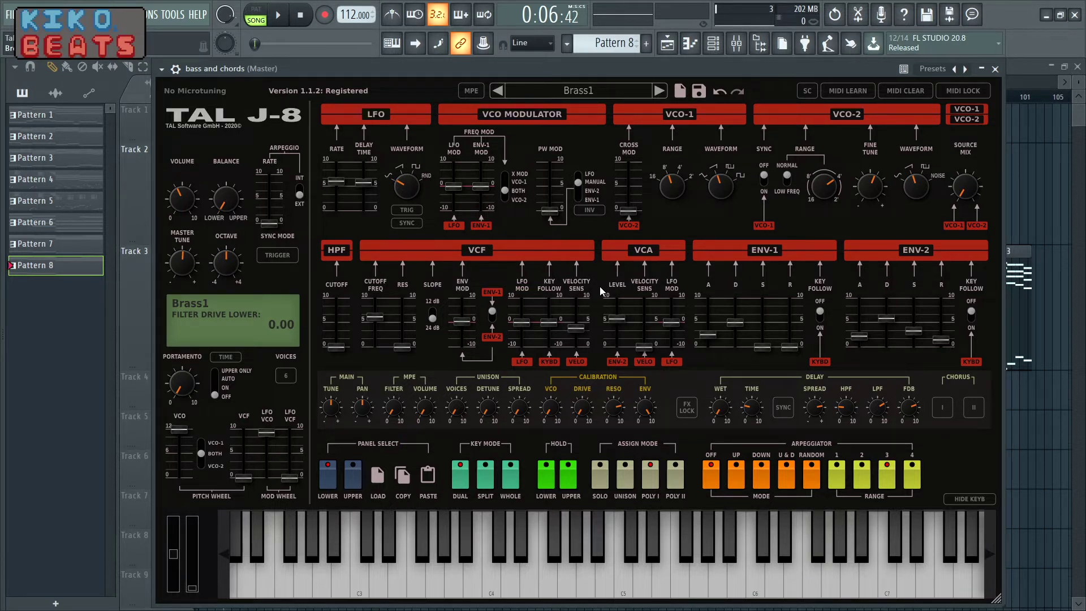
Set the Brass1 preset's upper panel filter resonance to 6.10 and switch back to the lower panel.
click(349, 485)
click(331, 481)
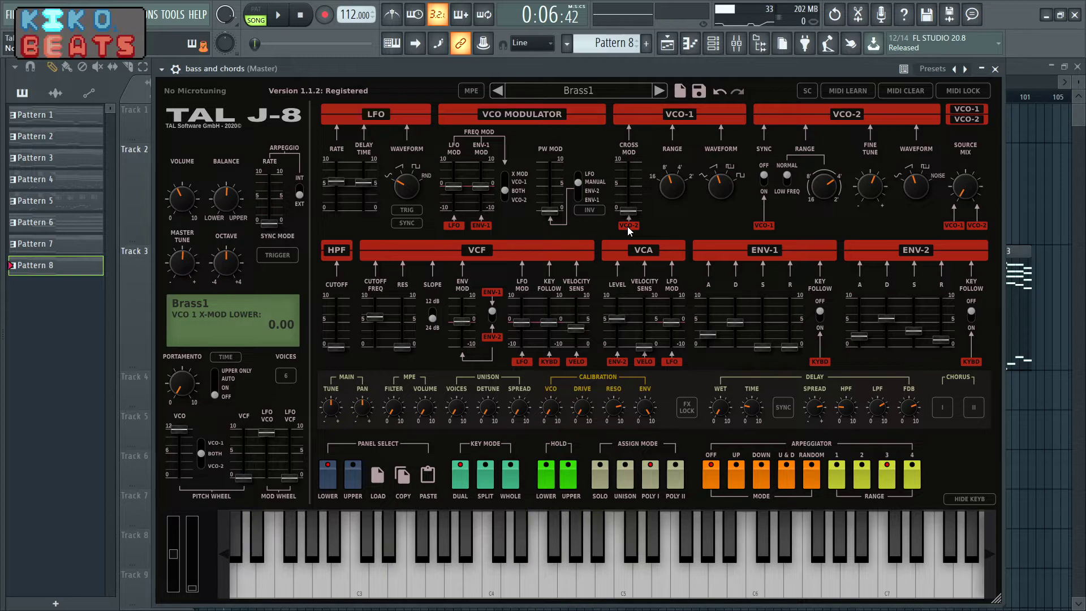
click(353, 475)
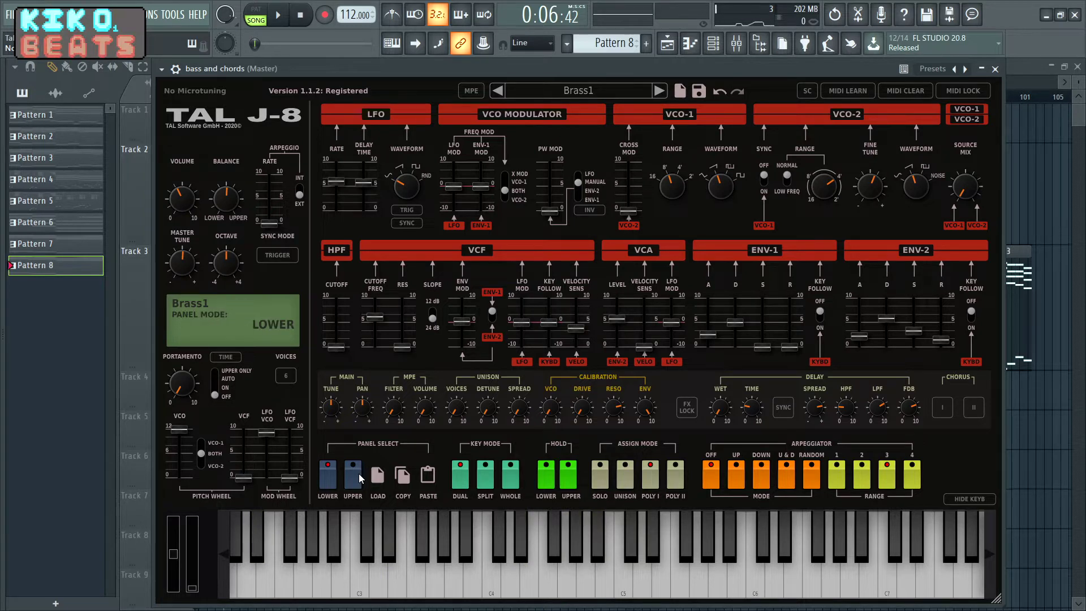
drag(403, 304, 407, 318)
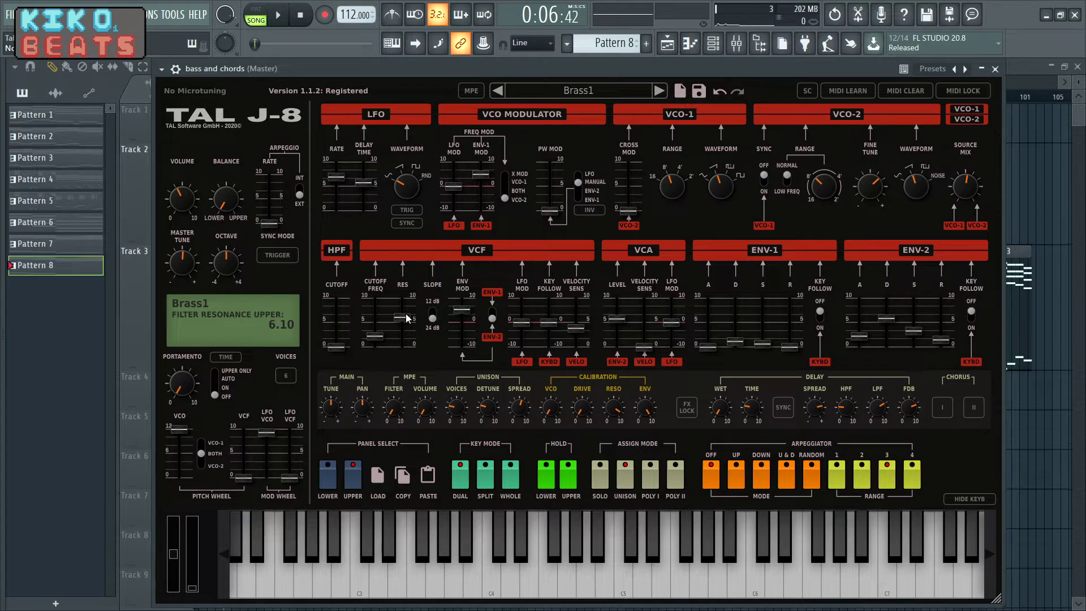
click(326, 480)
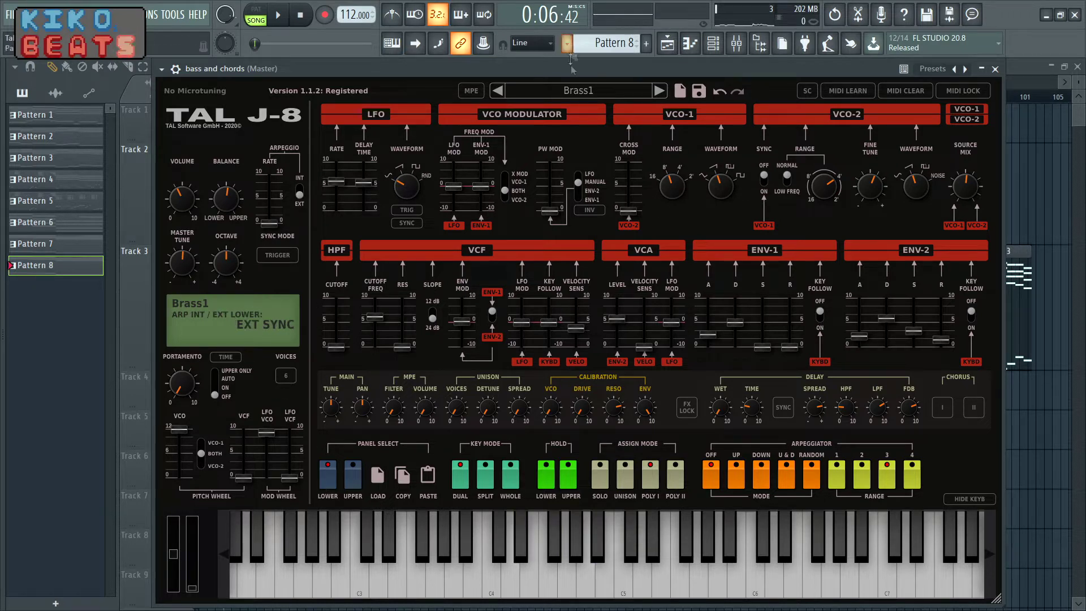
Load the Lead1 preset, try chorus I and lower the mod wheel's VCF amount to 0.52.
click(659, 90)
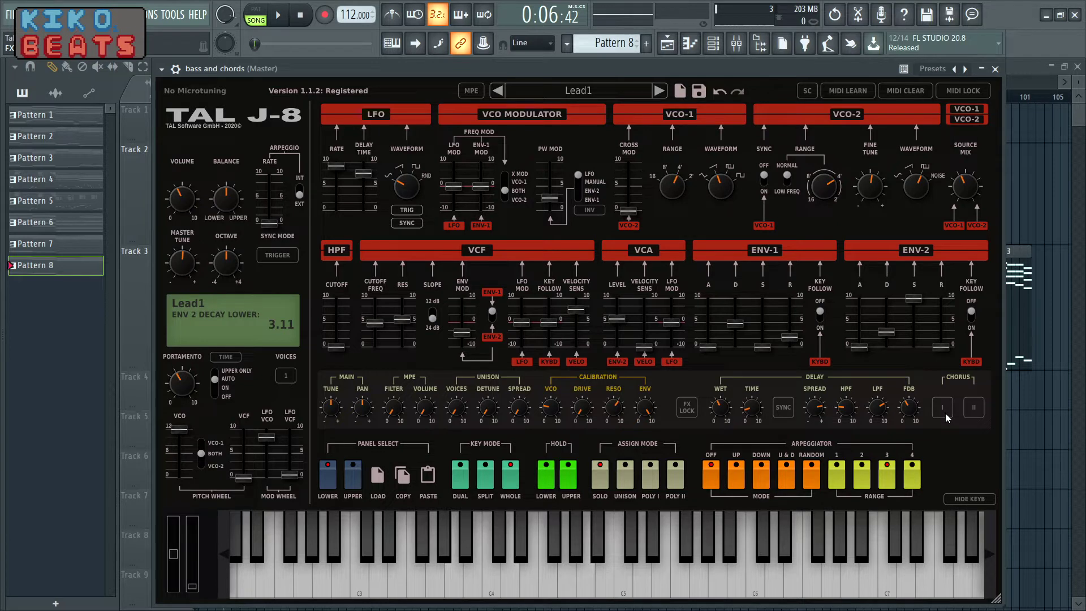
click(942, 409)
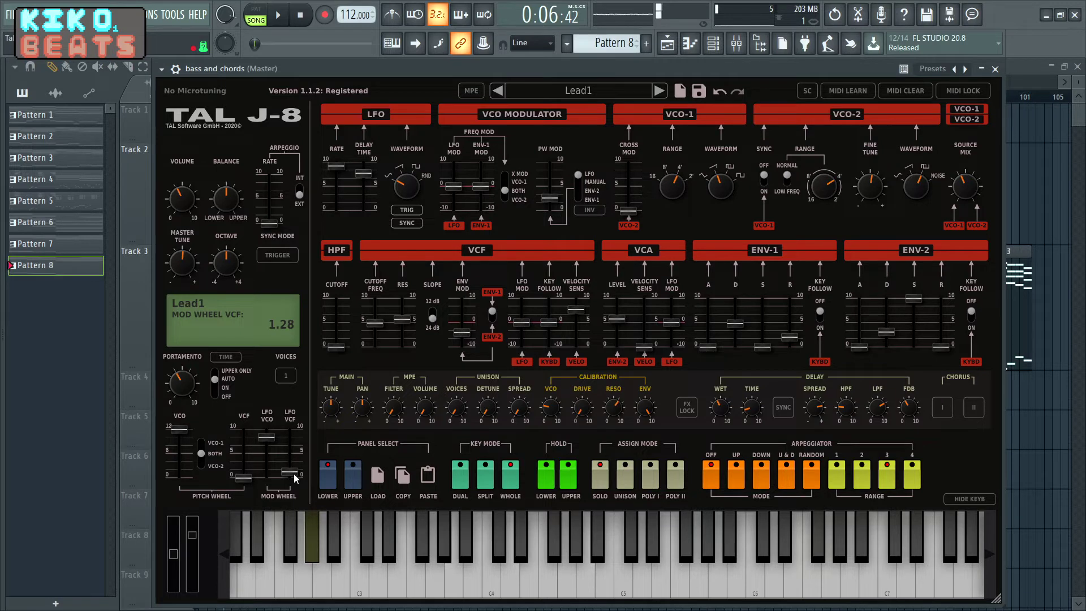
drag(293, 473, 300, 477)
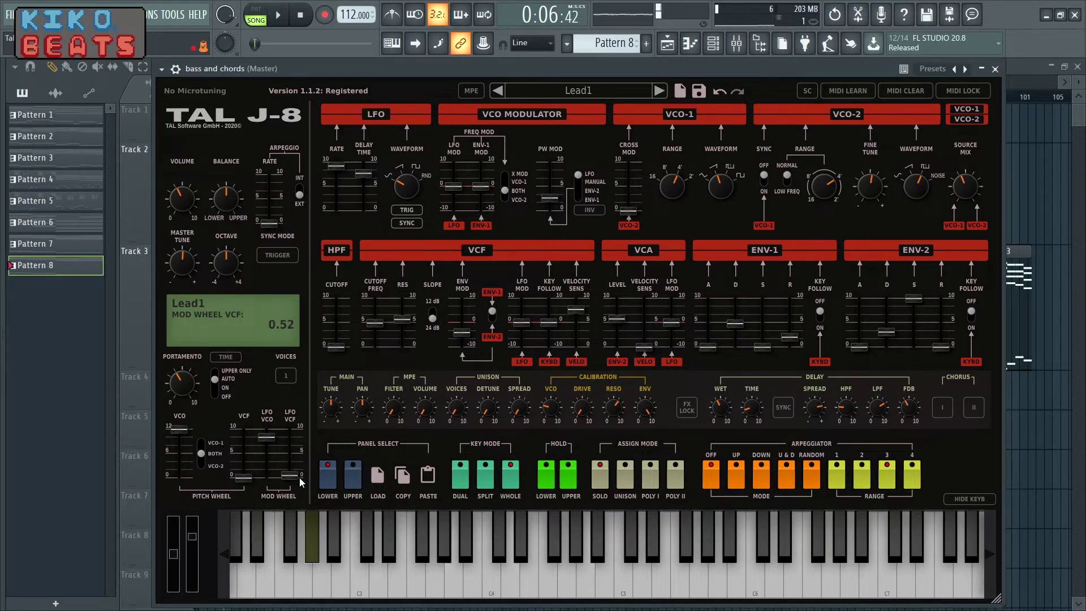
Step forward through the presets past Pad1 and Split1 to load Split3, with the playlist in view.
click(352, 474)
click(664, 94)
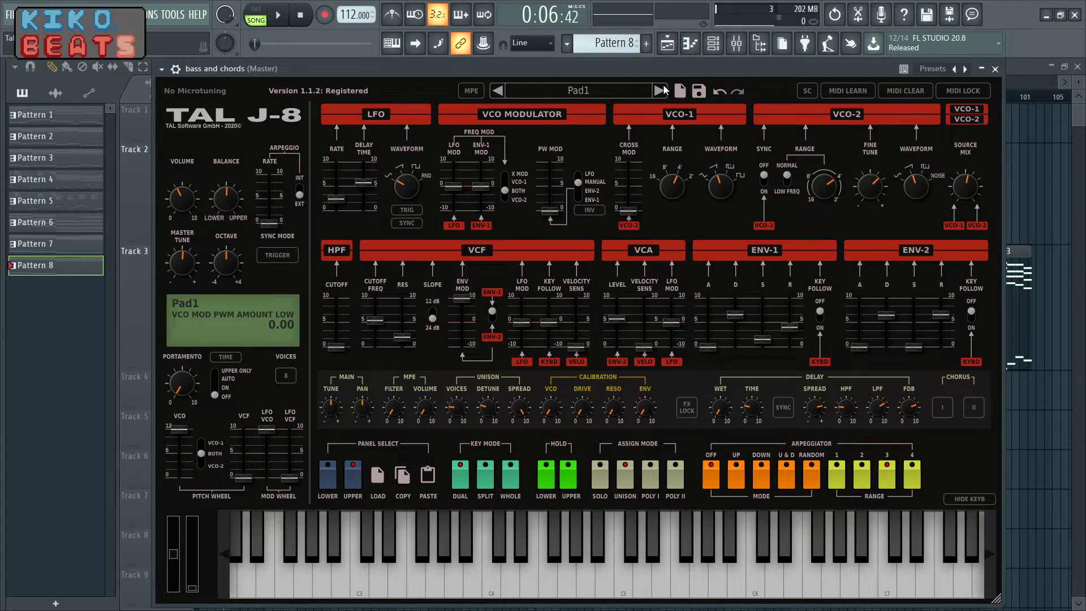
click(659, 90)
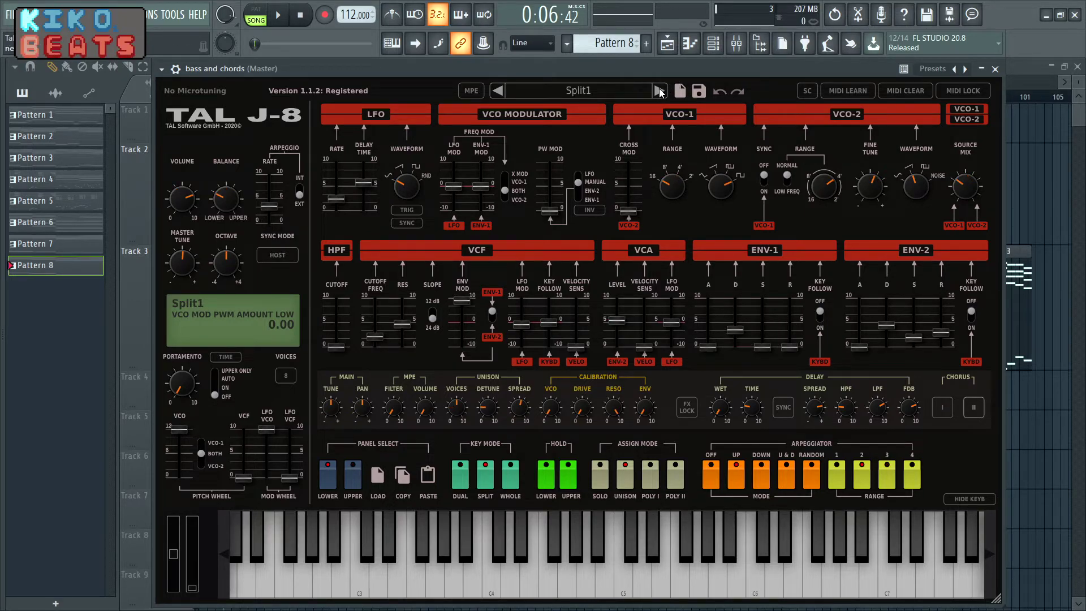
click(667, 43)
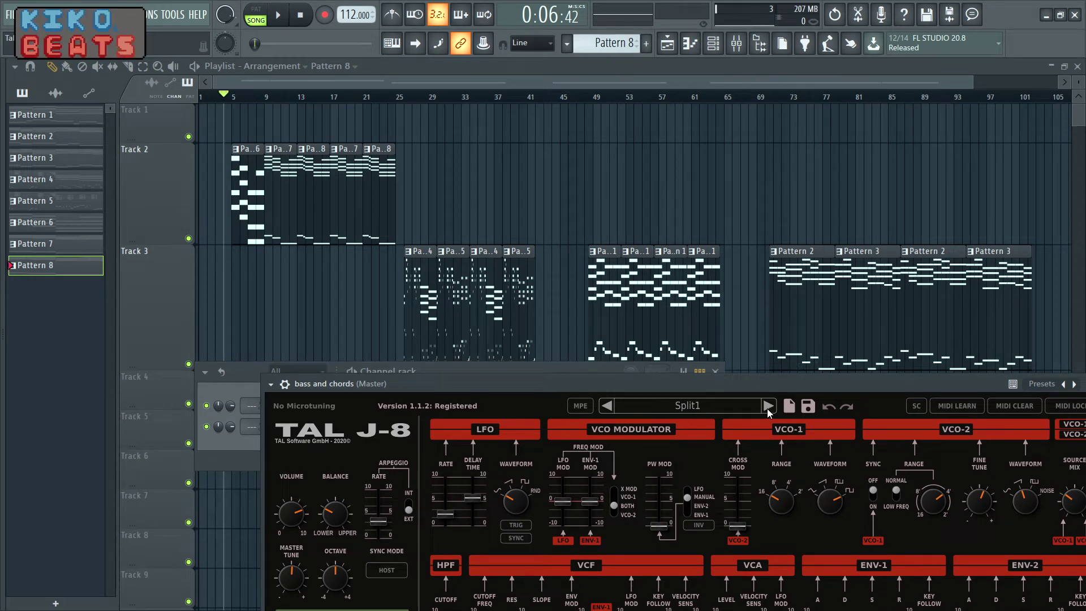
click(767, 405)
click(767, 406)
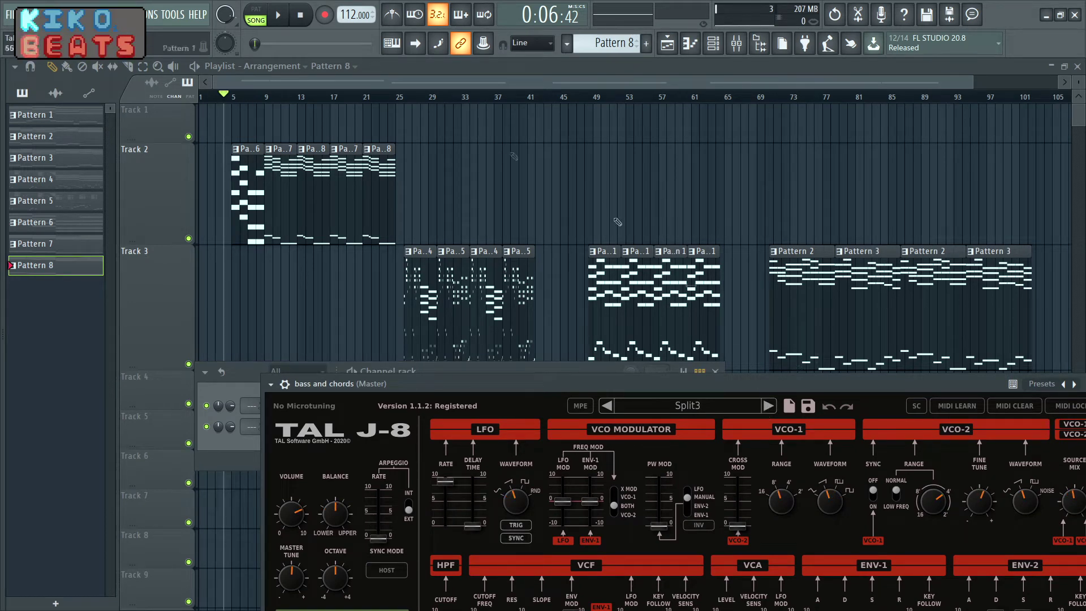
Play the arrangement from bar 5 and reopen the bass and chords synth beneath the Track 2 clips.
click(233, 99)
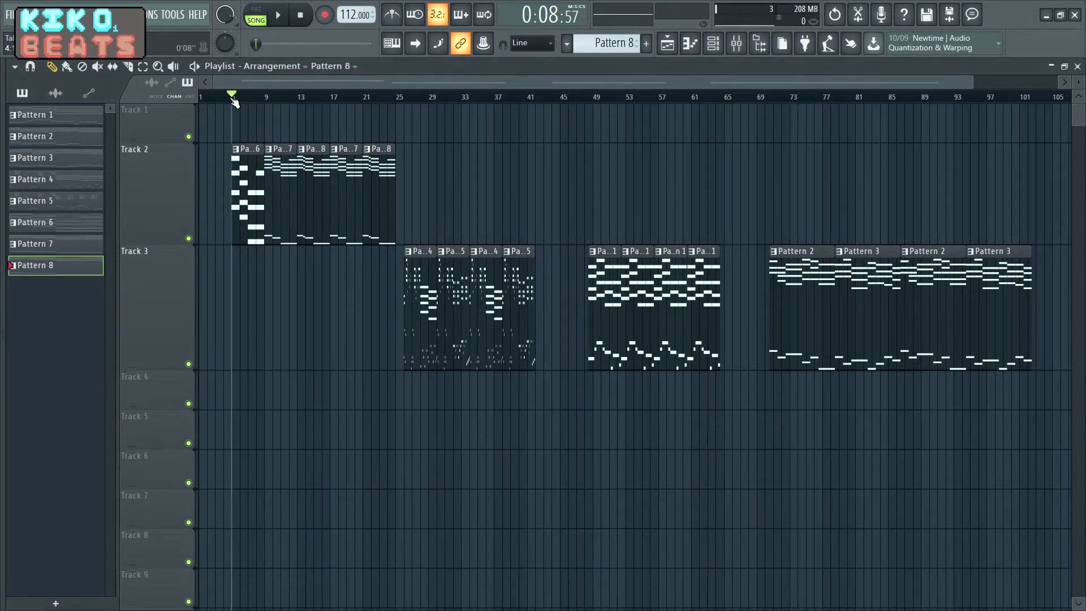
click(277, 15)
key(F6)
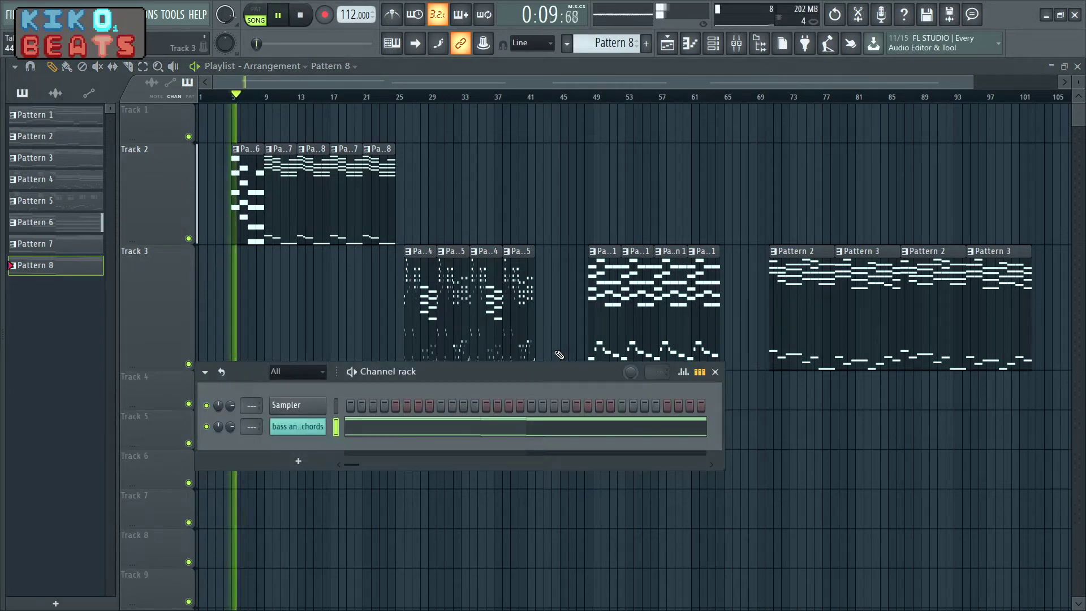
click(297, 426)
drag(525, 382, 378, 262)
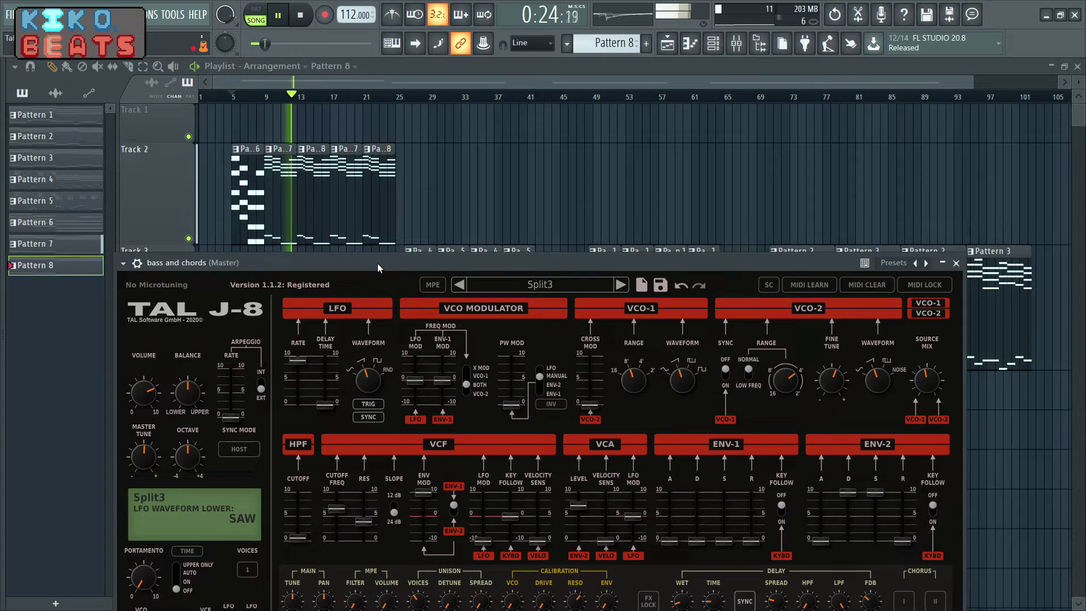
Switch Split3 from the lower to the upper panel and sweep the upper filter cutoff frequency during playback.
drag(378, 263, 562, 151)
click(473, 557)
click(499, 557)
drag(520, 382, 527, 404)
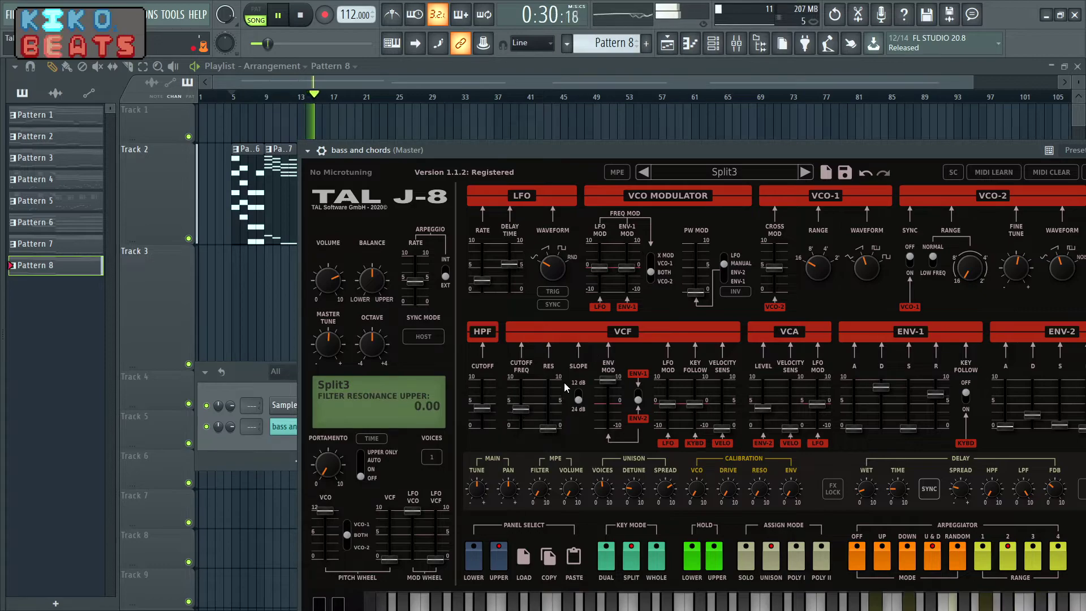
Uncover the Track 2 clips while they play out, stop the arrangement and bring the whole synth window back into view.
drag(561, 149, 412, 246)
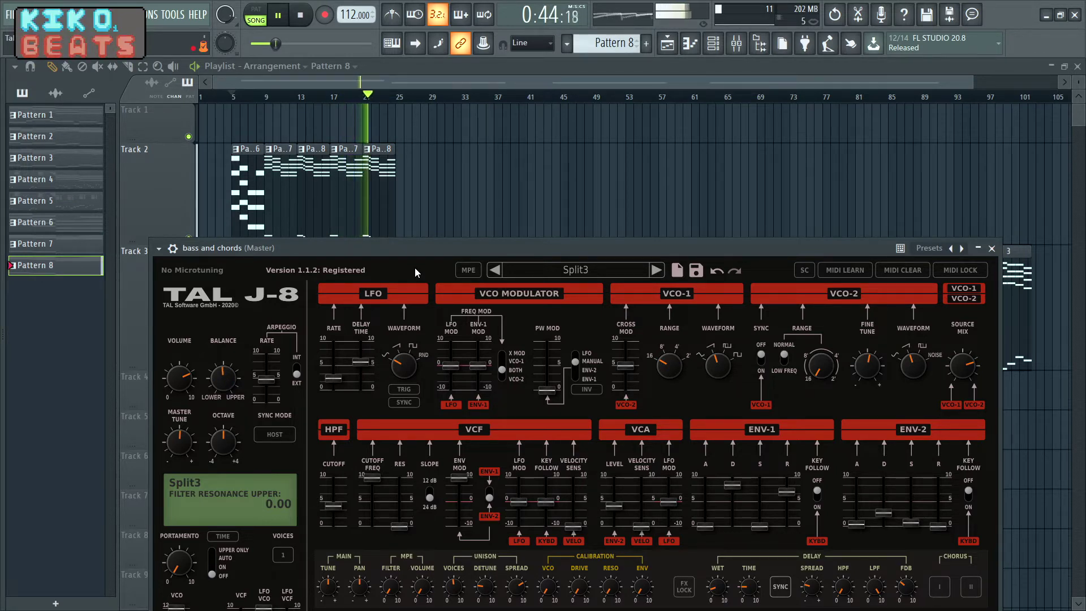
drag(413, 252, 662, 120)
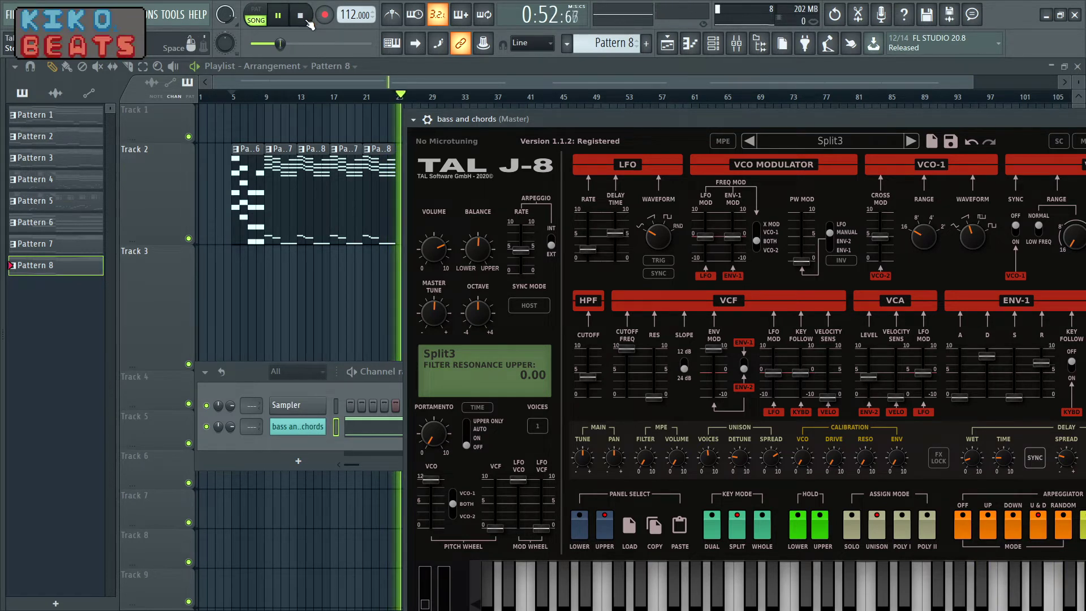
click(301, 15)
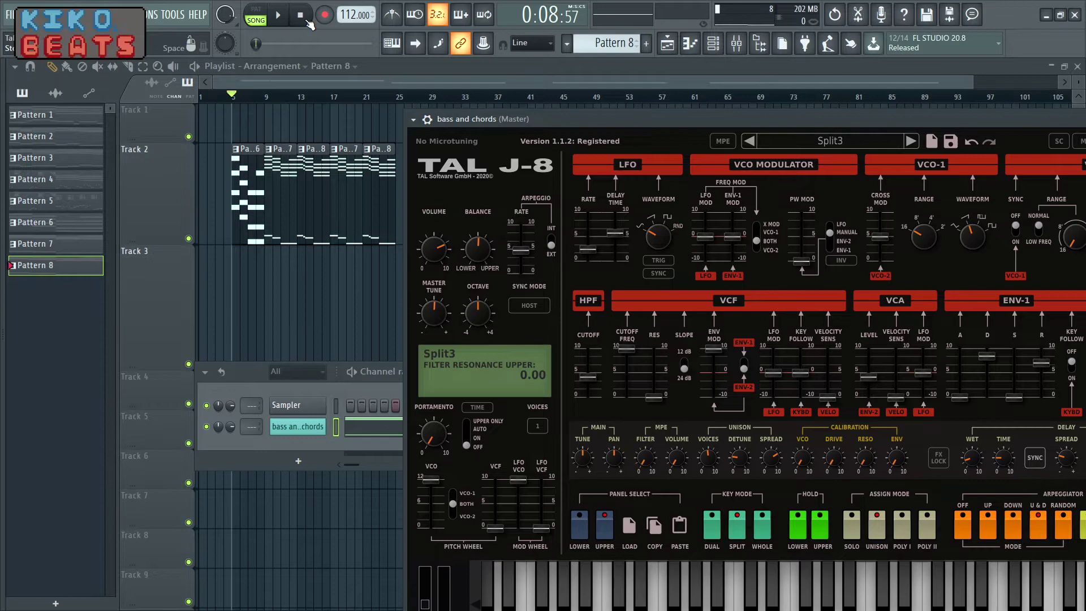
drag(767, 119, 506, 122)
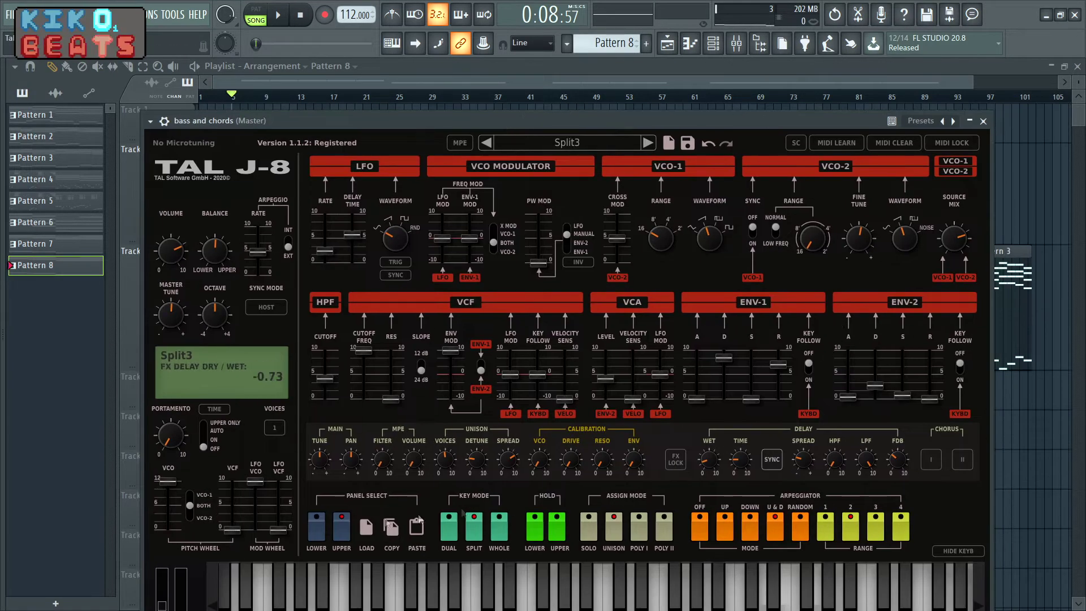
Turn the balance to the upper panel and review its LFO rate, up and down arpeggio mode and arpeggiator range 2.
mouse_move(323, 243)
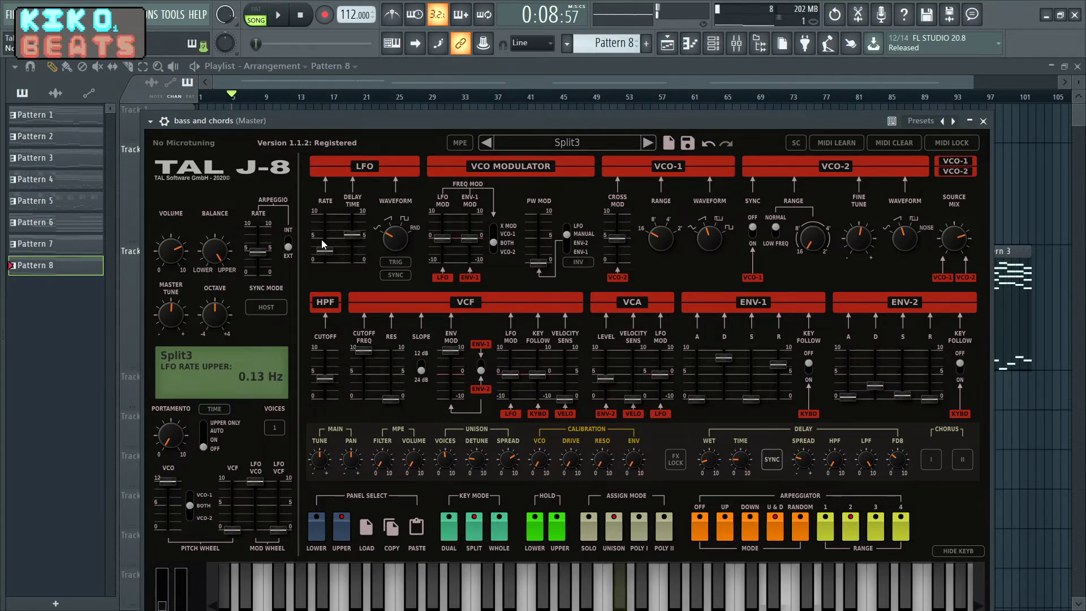
mouse_move(711, 362)
mouse_move(689, 527)
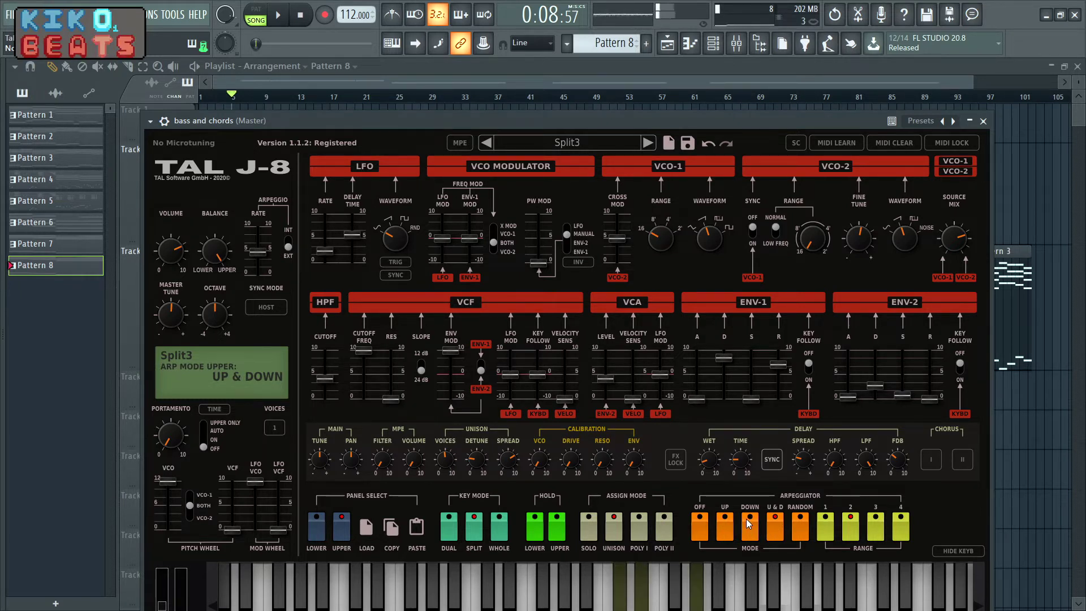
click(856, 525)
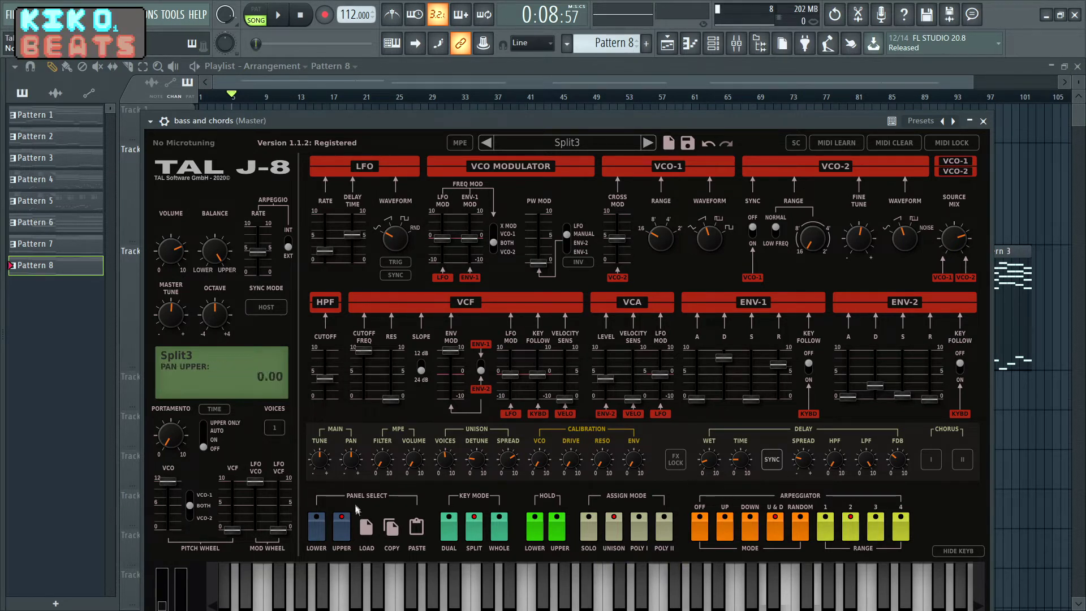
Check the lower panel with the balance centred, then return the balance to the upper panel and turn its arpeggiator off.
click(316, 523)
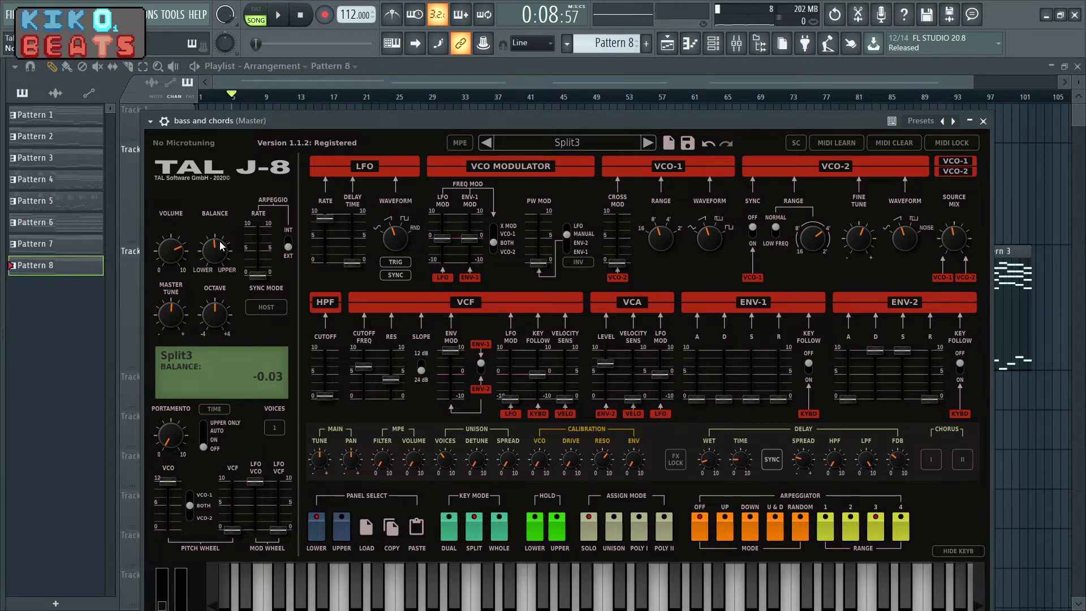
mouse_move(220, 244)
mouse_down()
mouse_move(232, 277)
mouse_move(226, 252)
mouse_up()
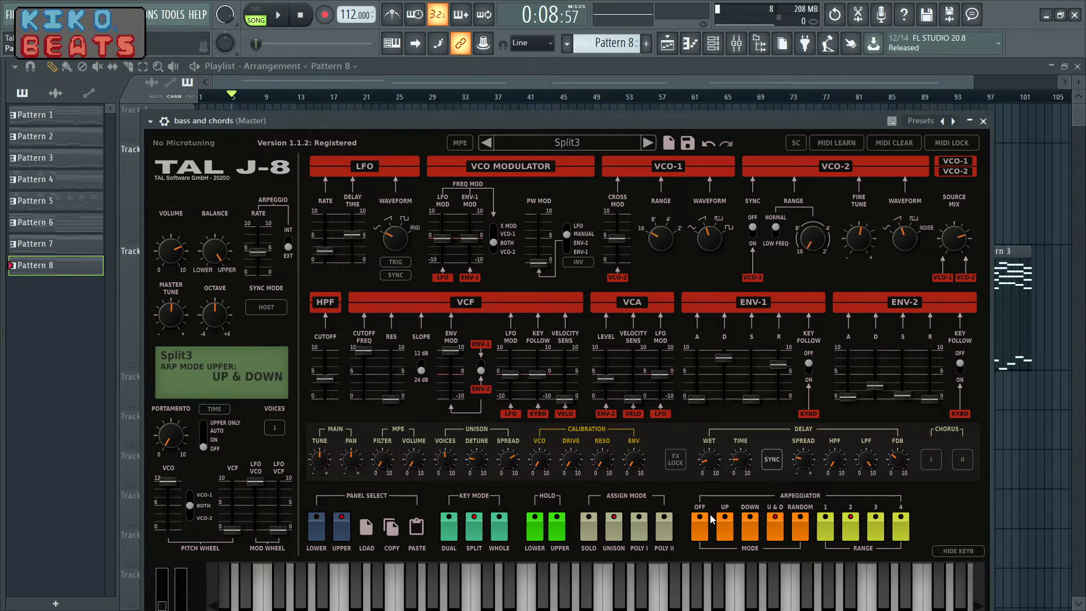
click(701, 522)
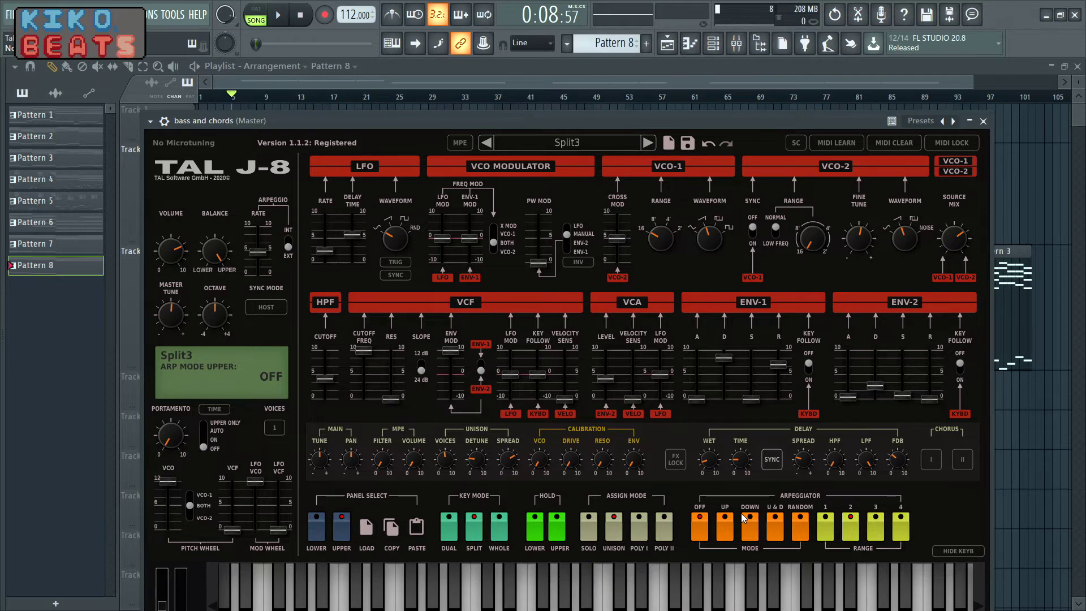
Select the lower panel, show the full synth with its keyboard and turn the balance to the lower side.
click(317, 525)
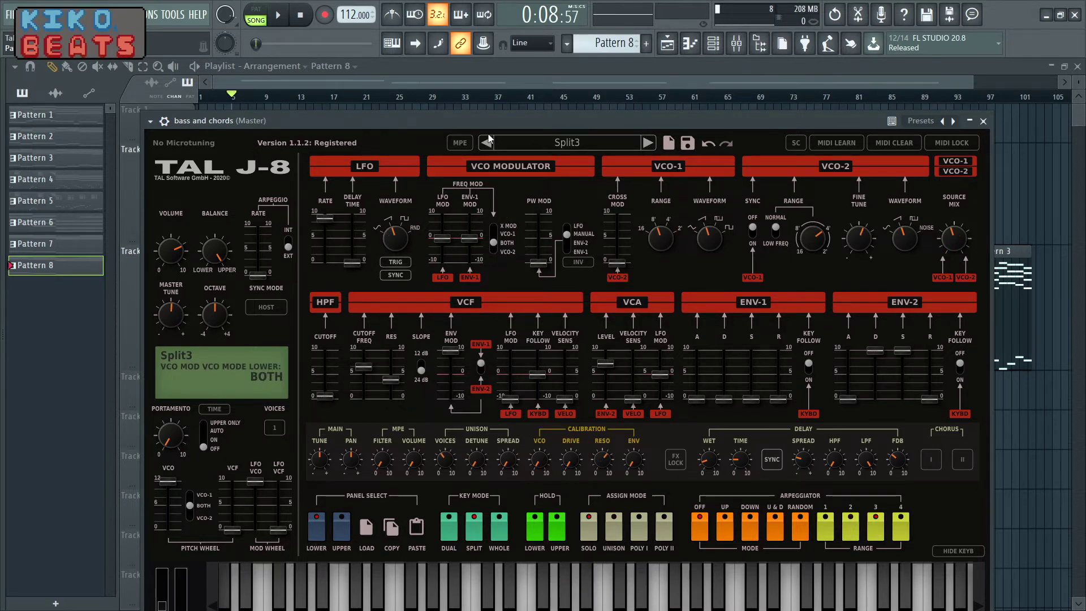
drag(478, 120, 483, 71)
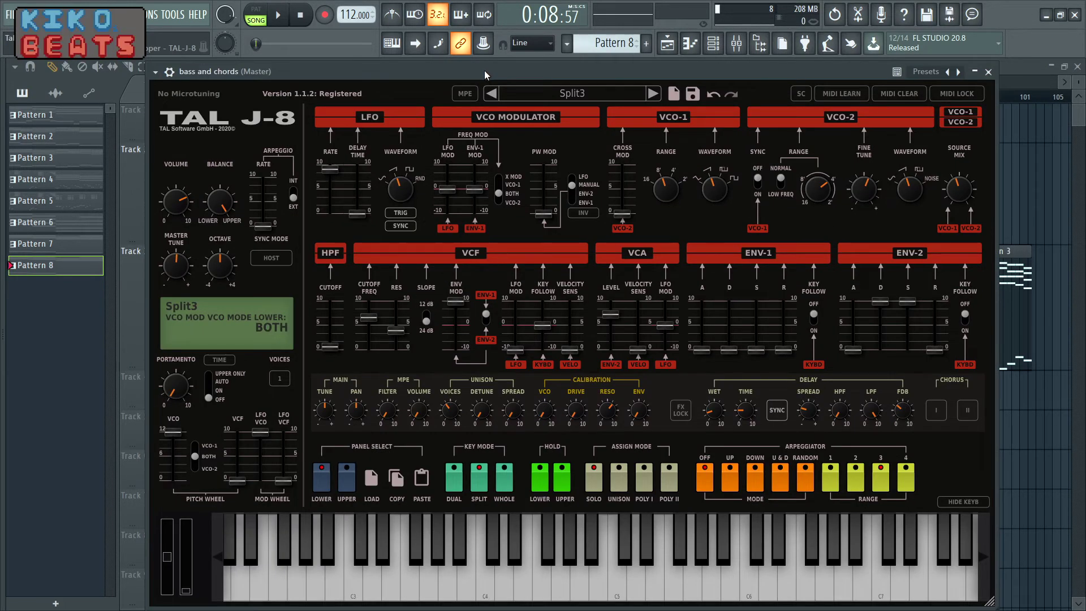
drag(221, 203, 247, 385)
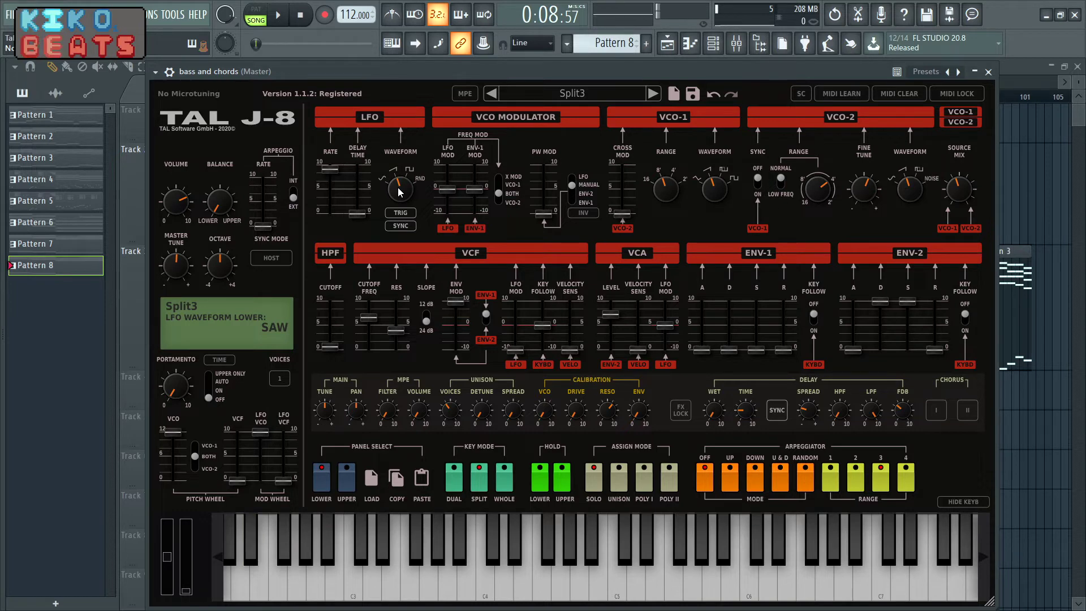
Place the playback position just before the Pattern 1 clips on Track 3 and reopen the bass and chords synth.
key(Escape)
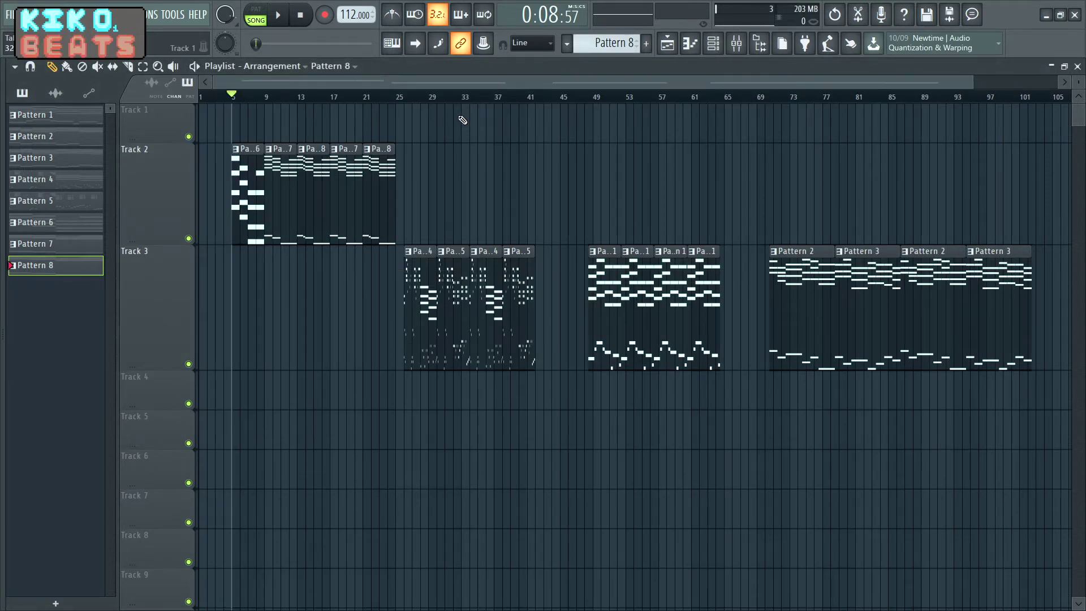
click(591, 101)
key(F9)
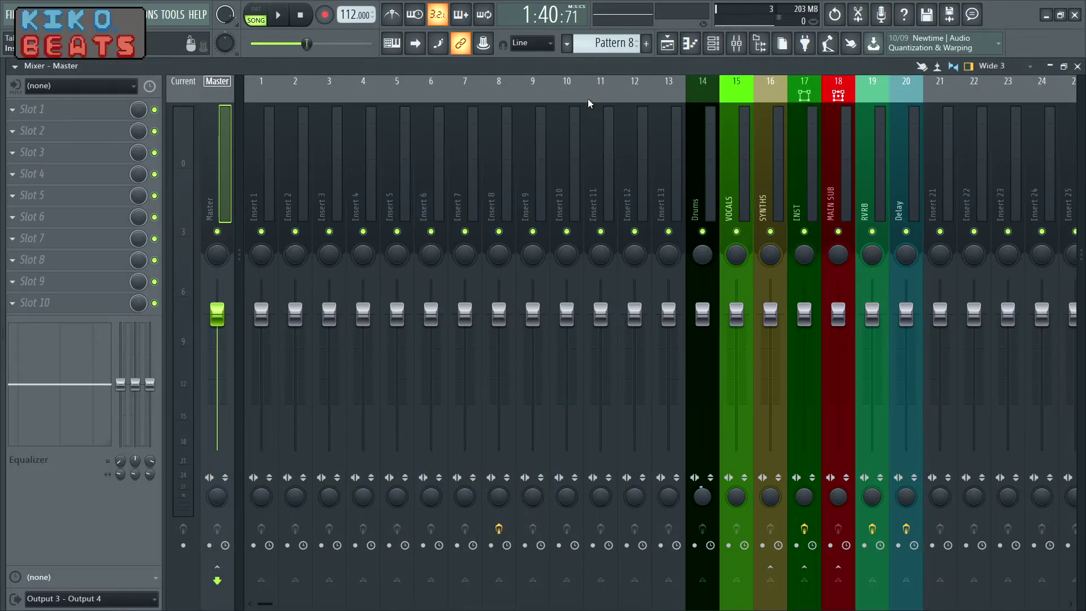
key(F6)
click(297, 427)
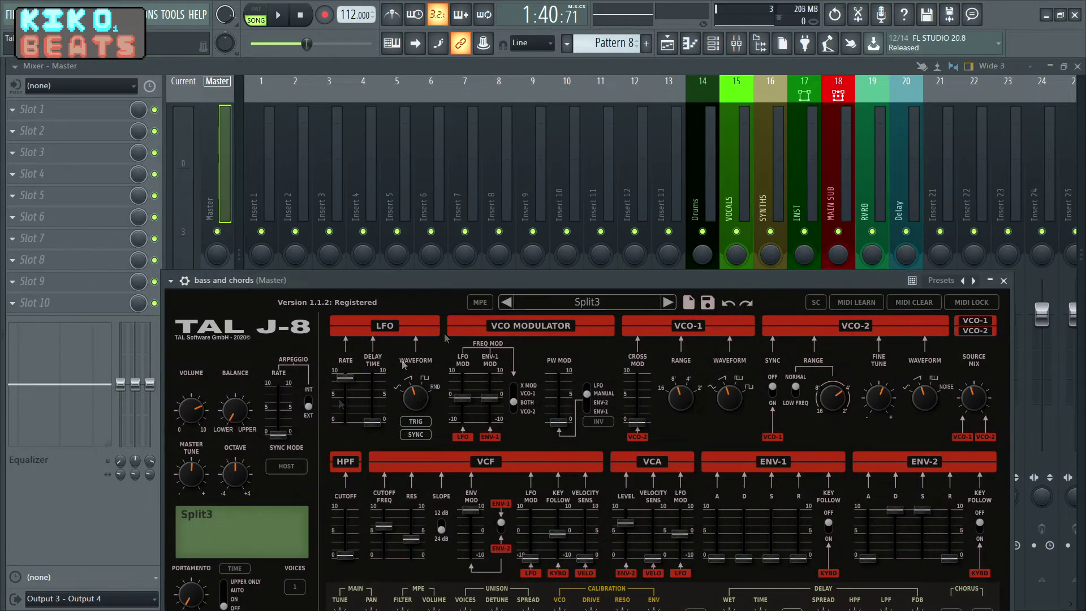
Step back through the presets past Split2 to Split1, and play the Pattern 1 clips with the full synth in view.
click(506, 302)
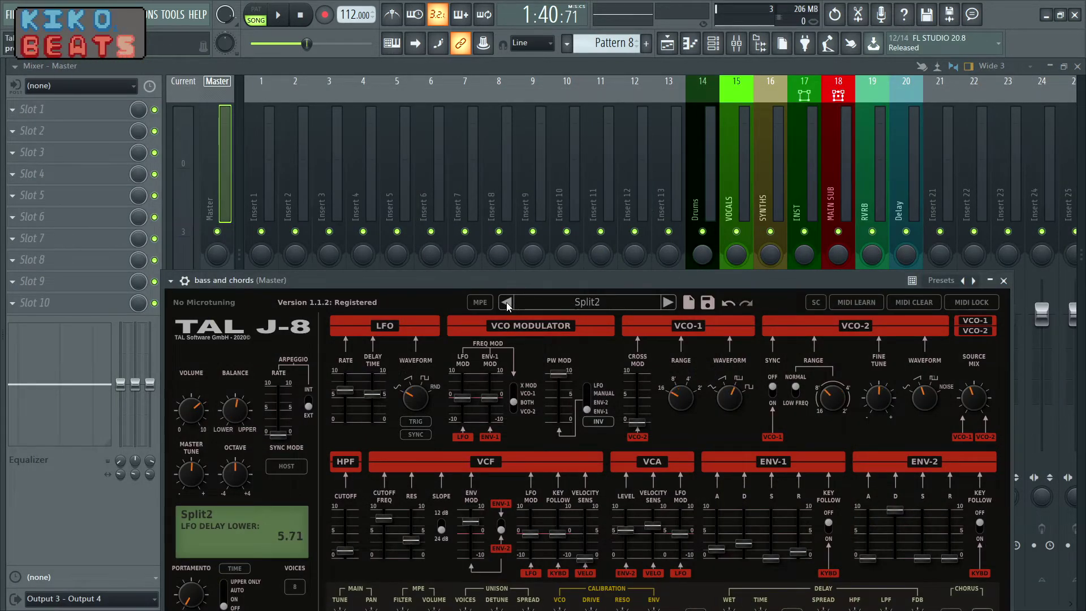
key(F5)
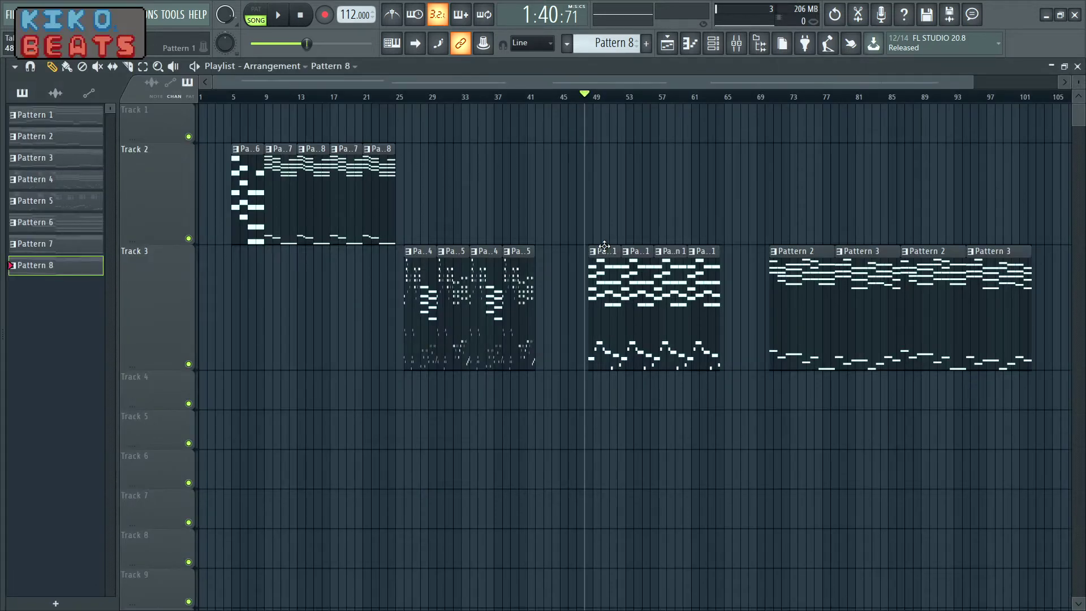
key(space)
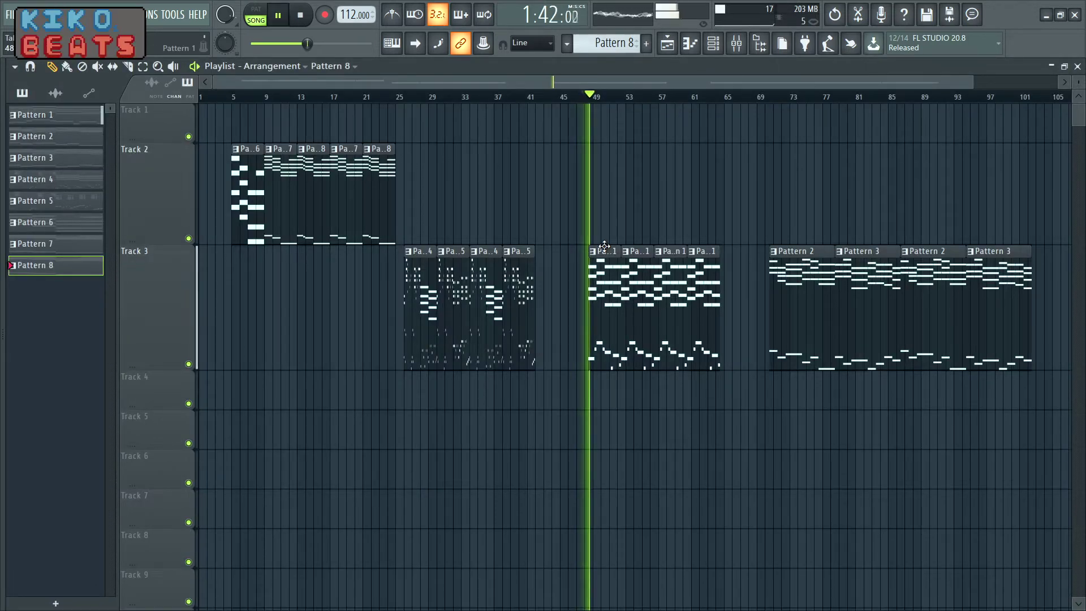
key(F6)
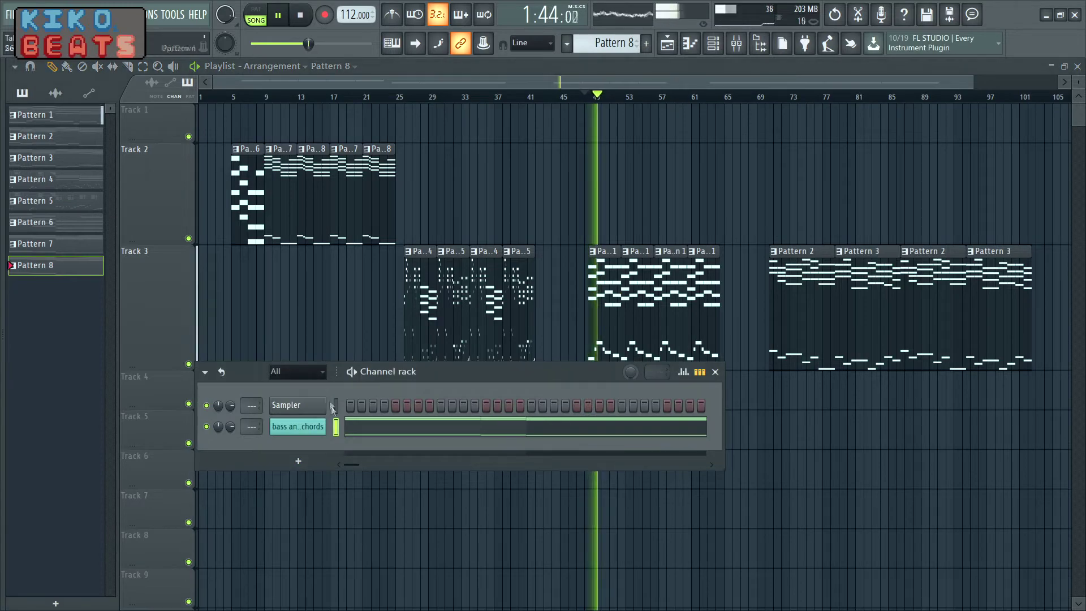
click(300, 427)
drag(631, 279, 641, 62)
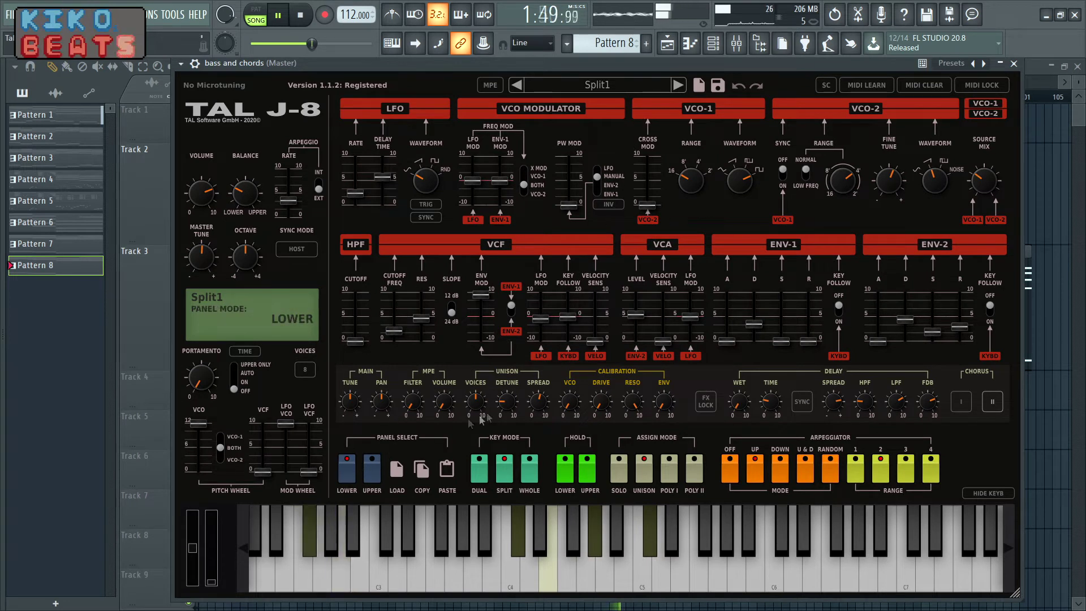
Set Split1's lower panel filter resonance to 5.82, raise the upper panel's filter cutoff slightly and stop playback.
drag(428, 320, 427, 314)
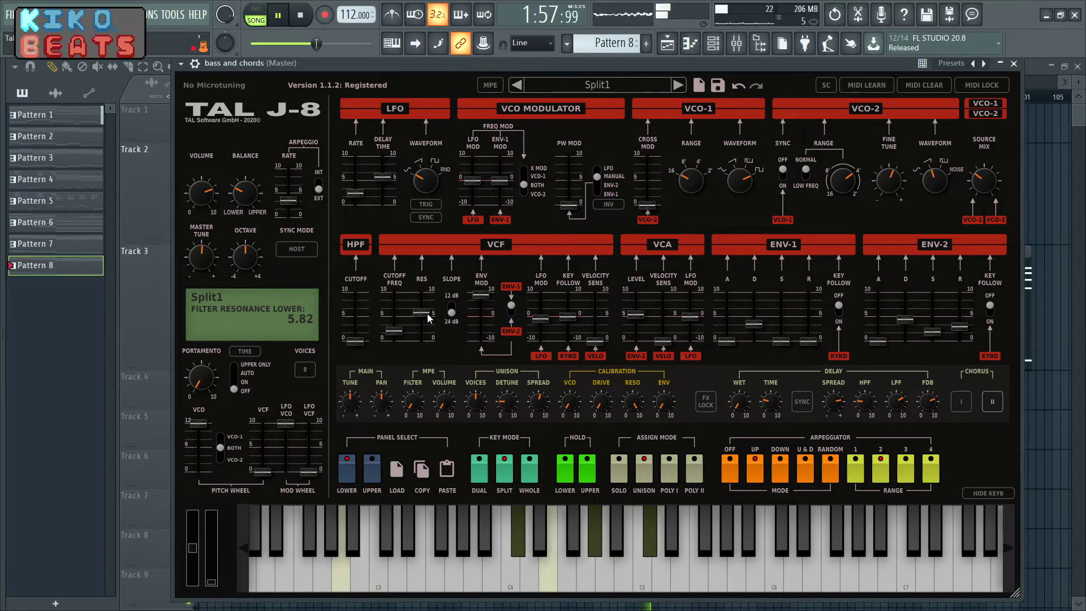
click(372, 469)
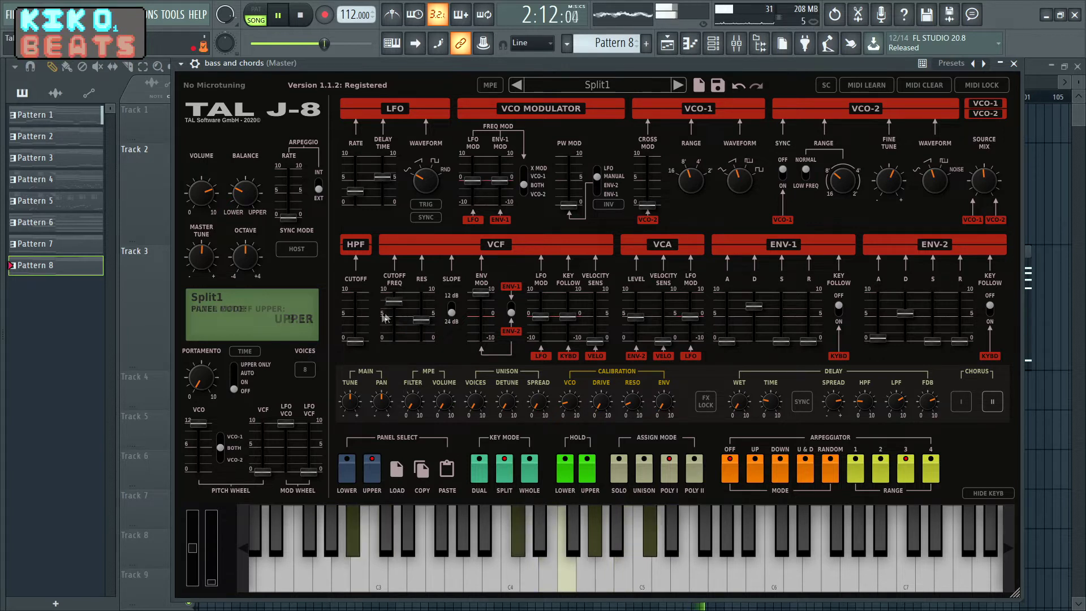
click(362, 316)
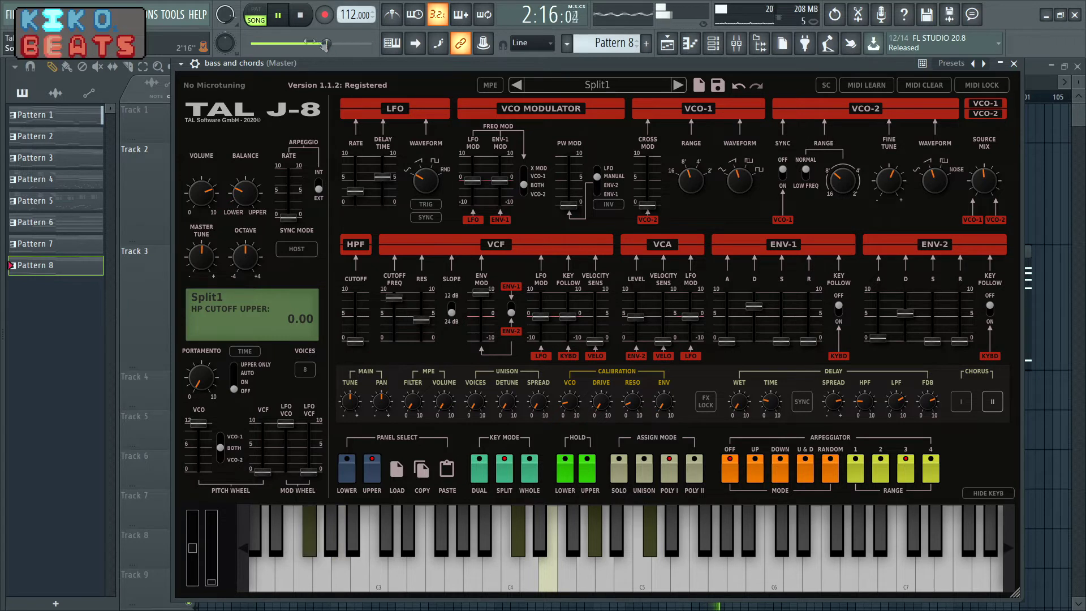
key(space)
Compare Split1's lower and upper panels, ending on the upper one, and turn the balance fully to the upper side.
click(346, 467)
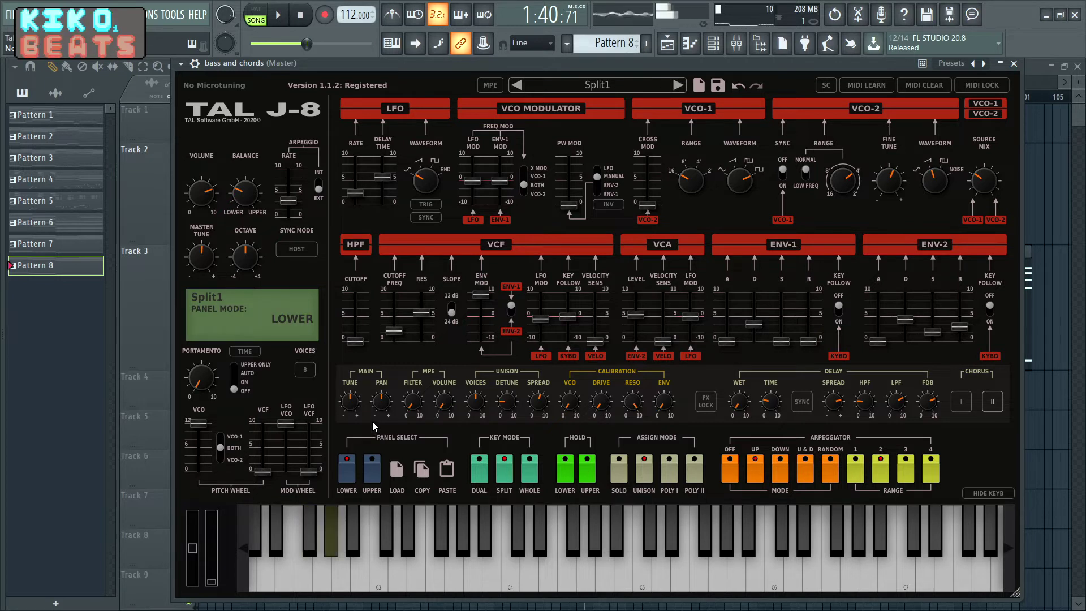
click(373, 471)
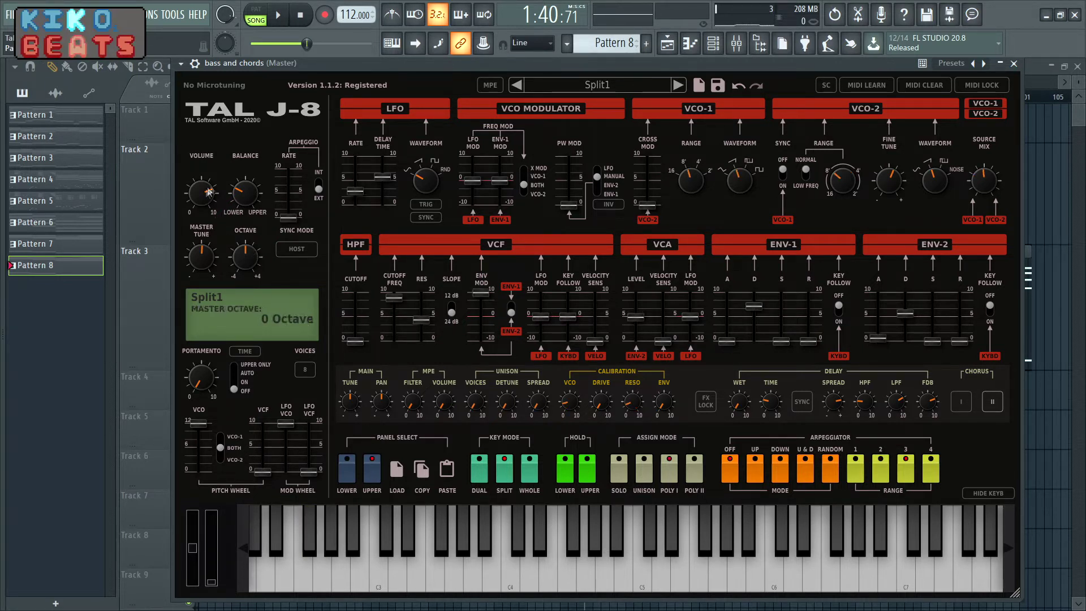
drag(249, 192, 254, 164)
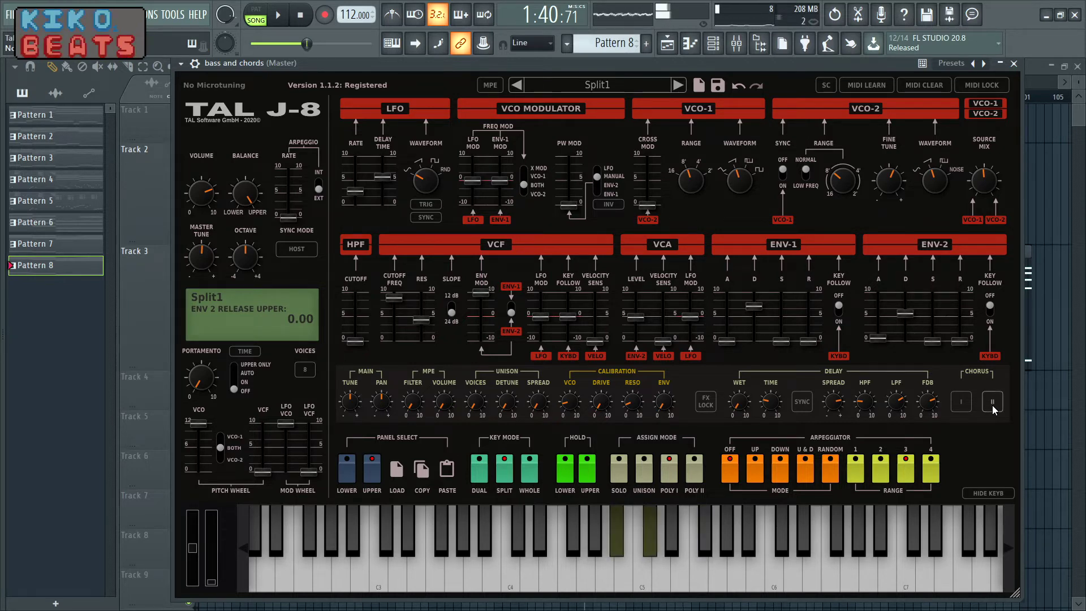
Switch to the TAL-J-8 user manual in the browser and search it for "chorus".
key(alt+Tab)
scroll(574, 305, up, 15)
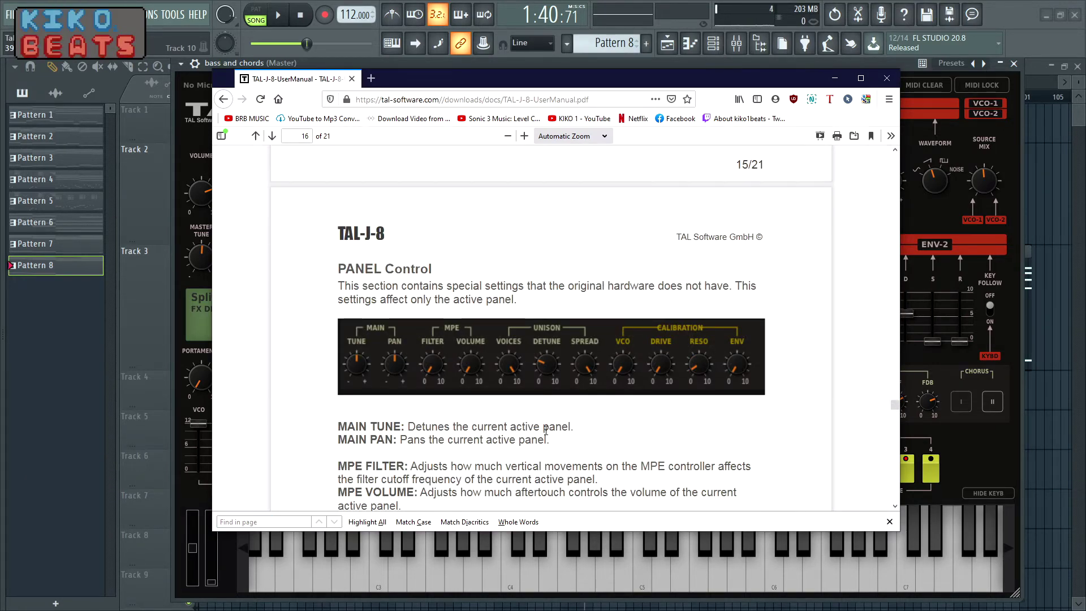
key(ctrl+f)
text(chorus)
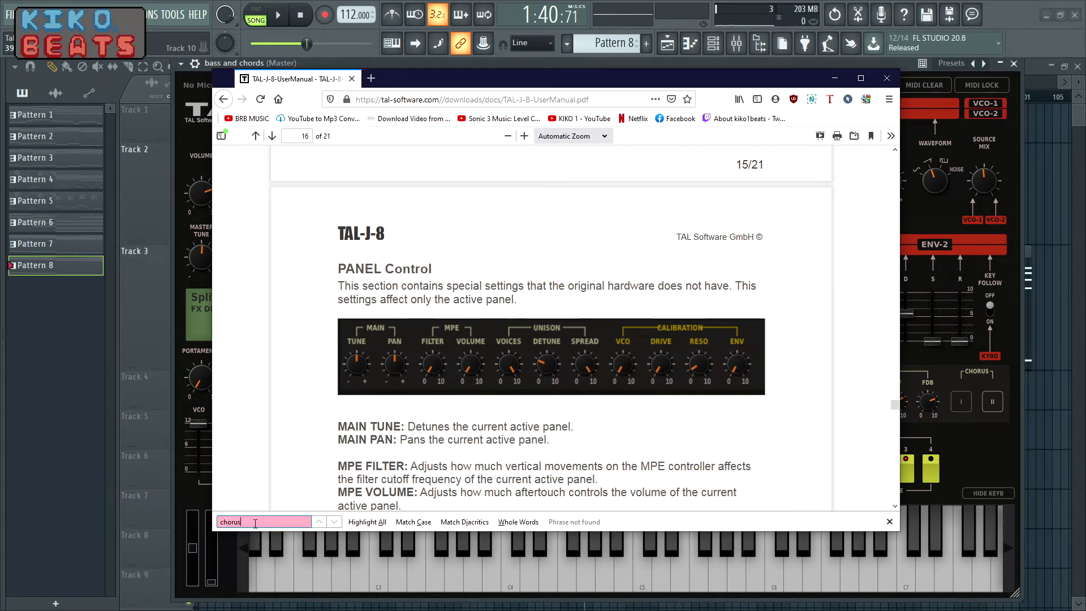
Search the manual for "delay", step through the matches, read back through the earlier pages and return to the synth.
text(de)
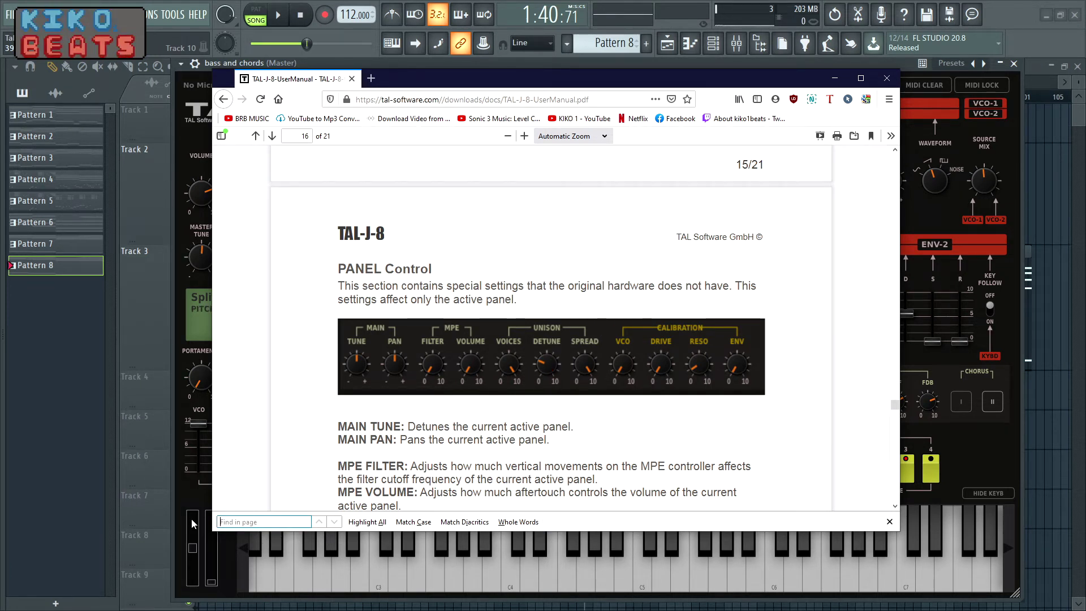
text(lay)
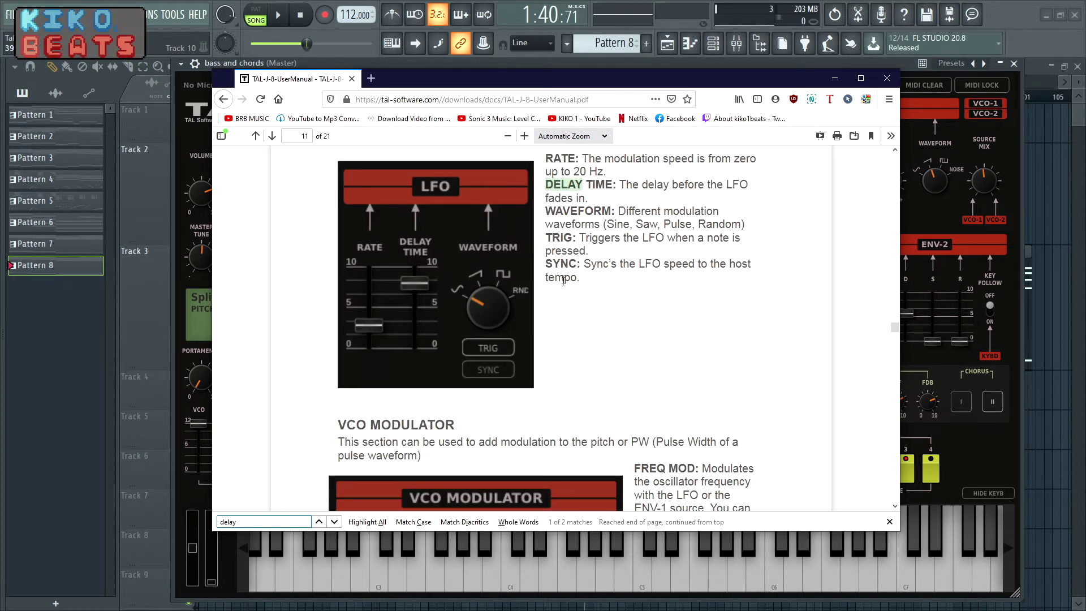
scroll(563, 281, up, 3)
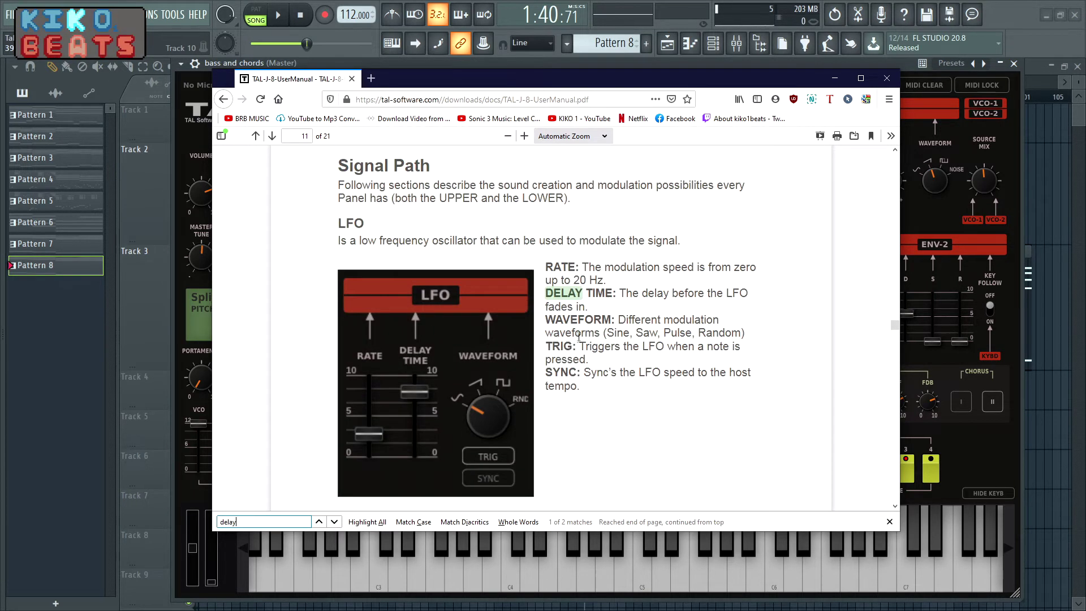
click(334, 521)
click(334, 522)
click(334, 522)
click(334, 522)
scroll(511, 311, up, 5)
scroll(510, 311, up, 15)
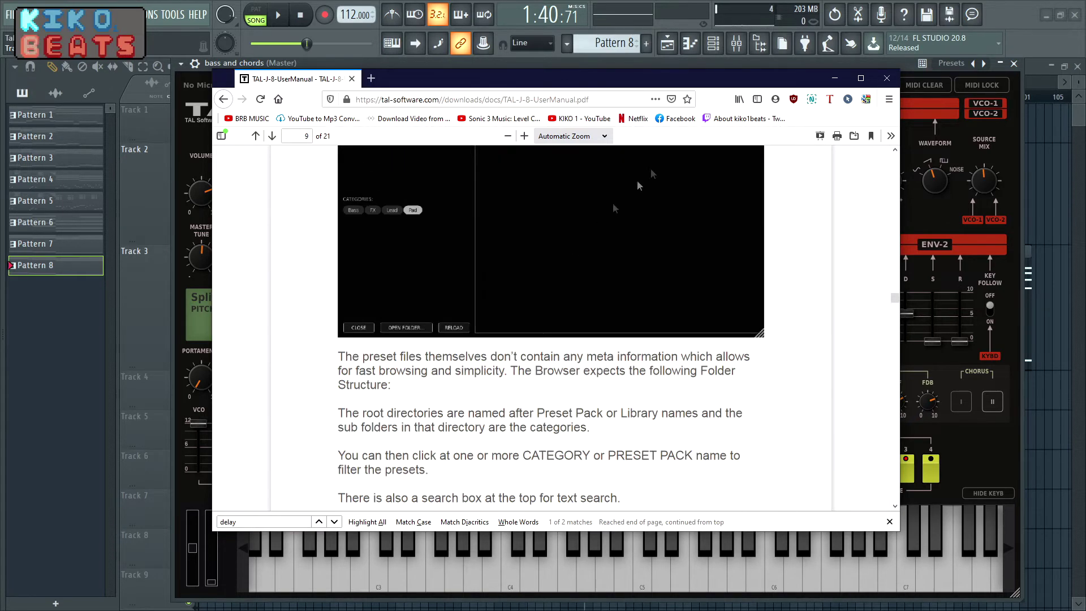
click(713, 35)
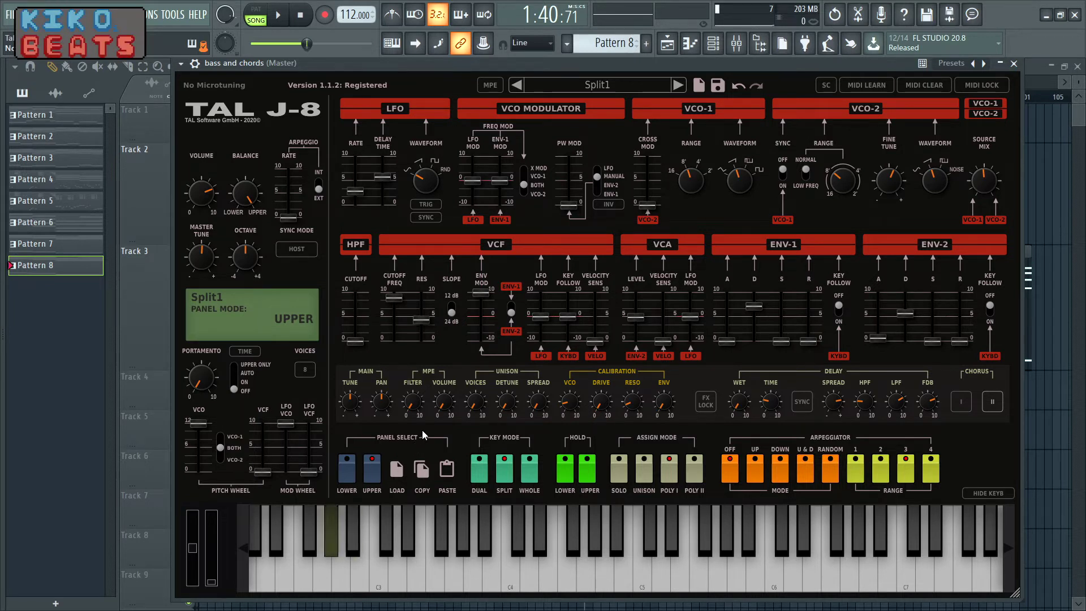
Center Split1's lower/upper balance at 0.01 and switch off chorus II.
drag(247, 200, 265, 269)
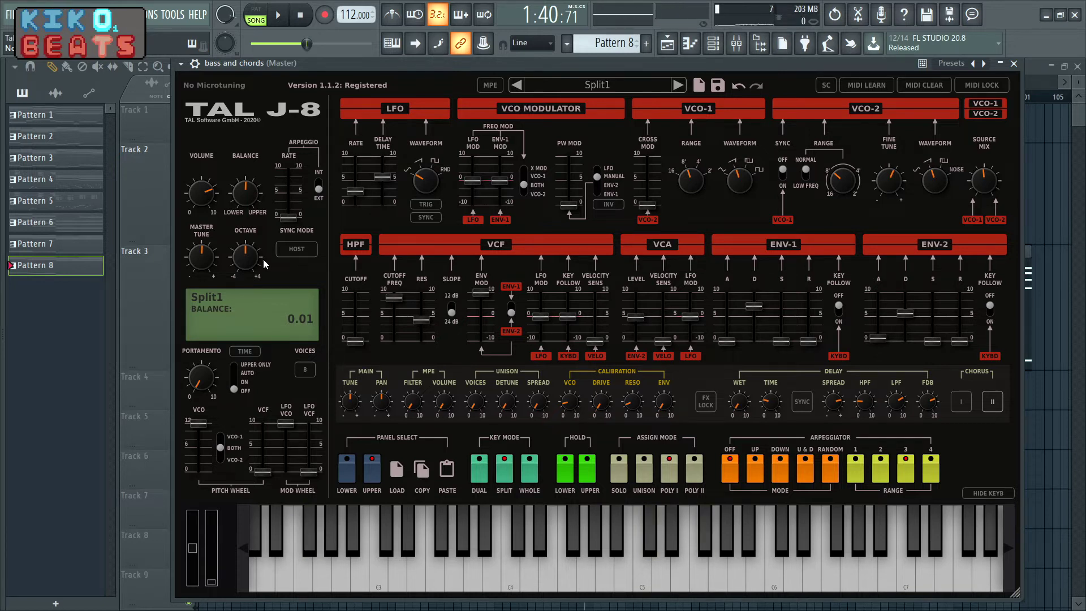
click(992, 401)
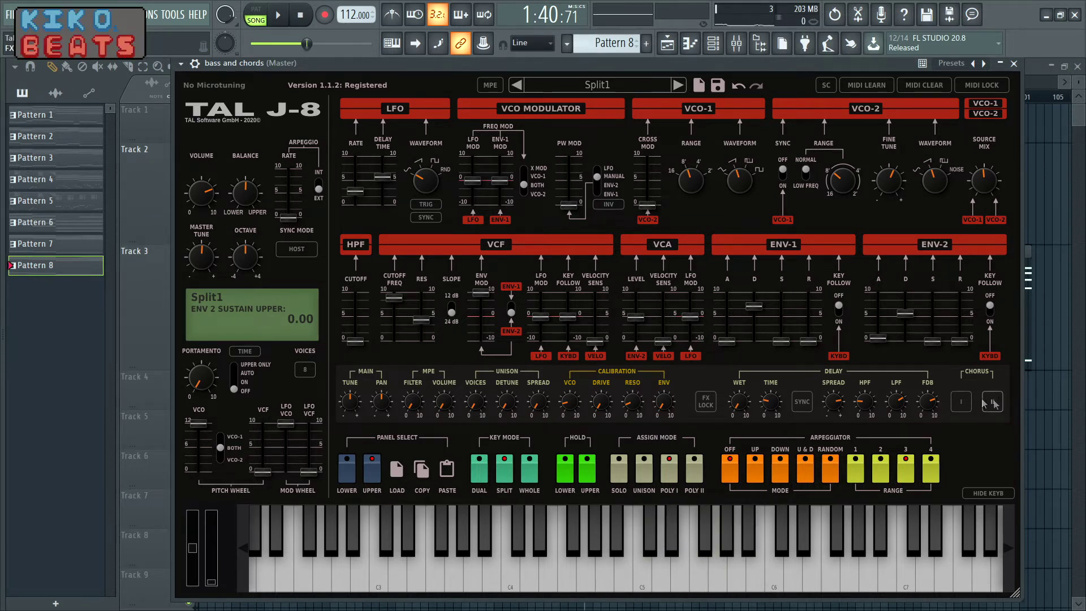
Check Split1's lower panel, return to the upper panel and set the delay dry/wet to -1.00.
click(347, 472)
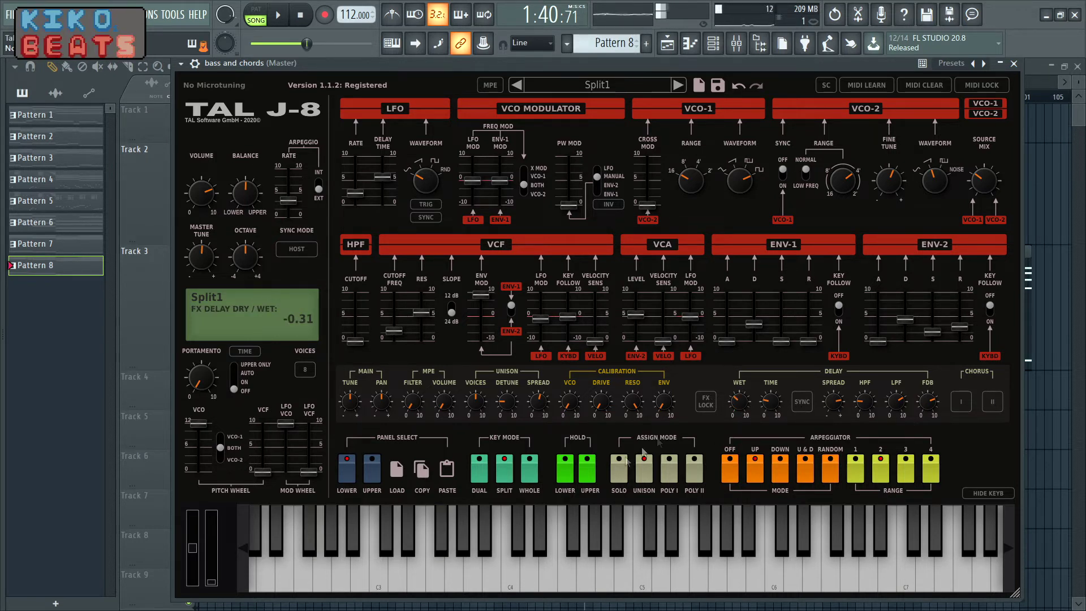
click(371, 468)
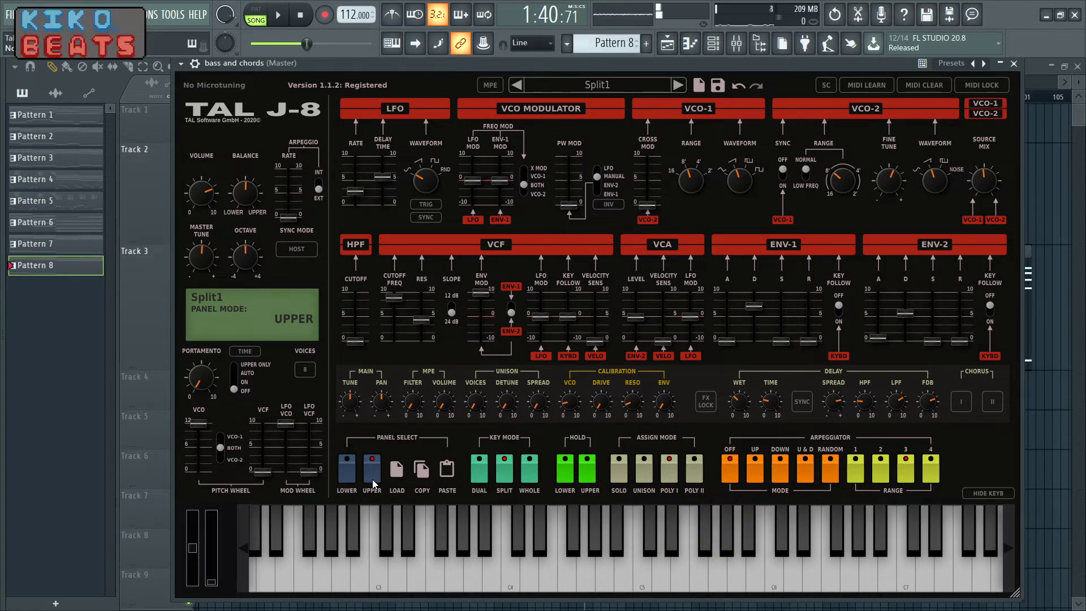
drag(738, 401, 751, 508)
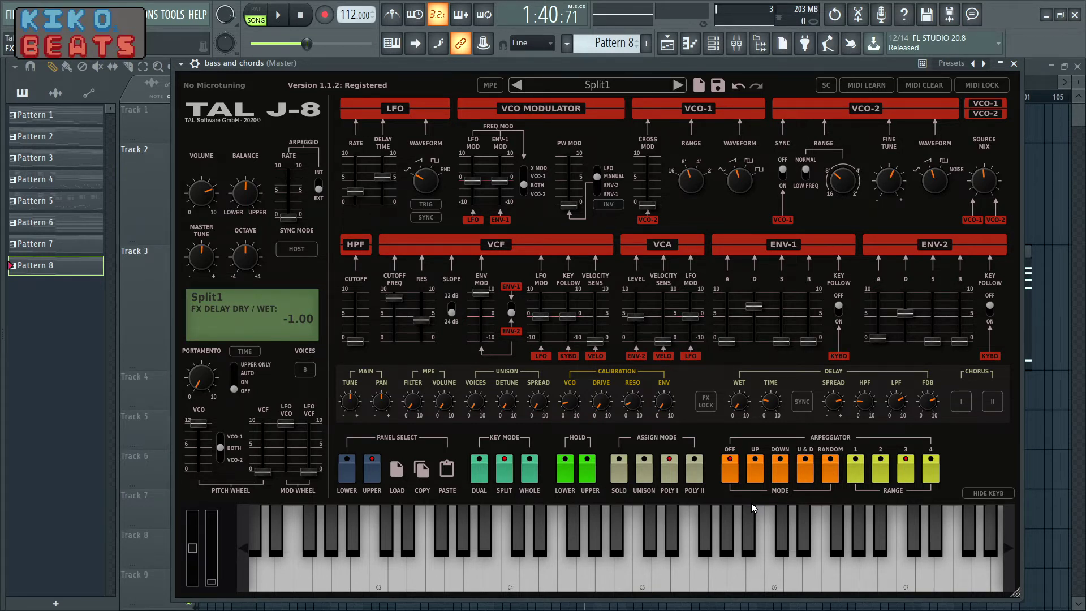
Close the synth window and move the song position to just before the Pattern 2 and Pattern 3 clips on Track 3.
drag(581, 65, 580, 238)
key(Escape)
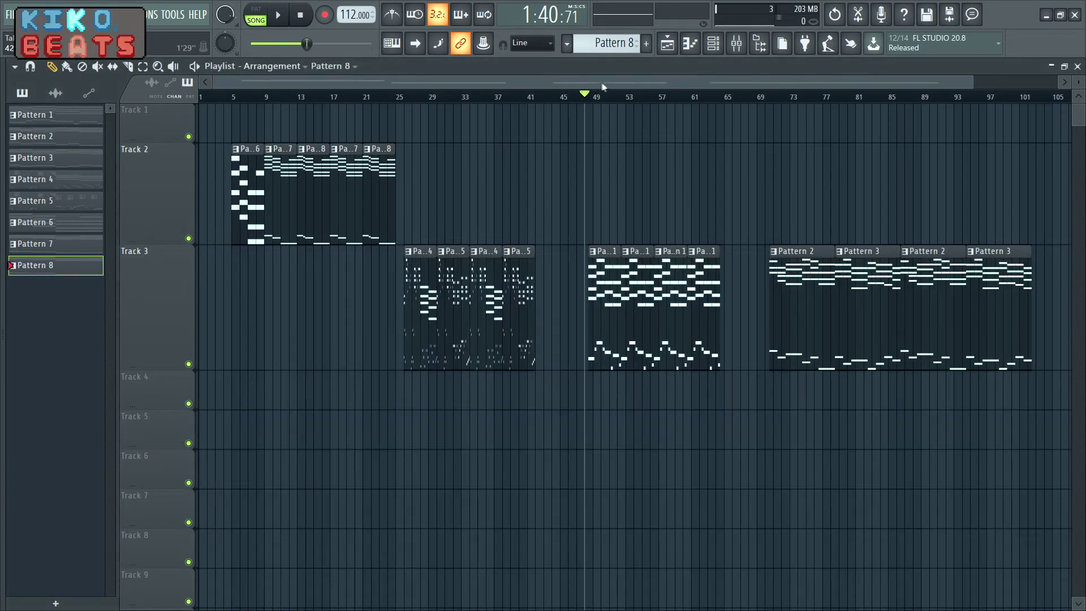
click(773, 99)
mouse_move(773, 99)
mouse_down()
mouse_move(752, 96)
mouse_move(762, 113)
mouse_up()
Reopen the bass and chords synth from the channel rack and load the Split4 preset.
key(F9)
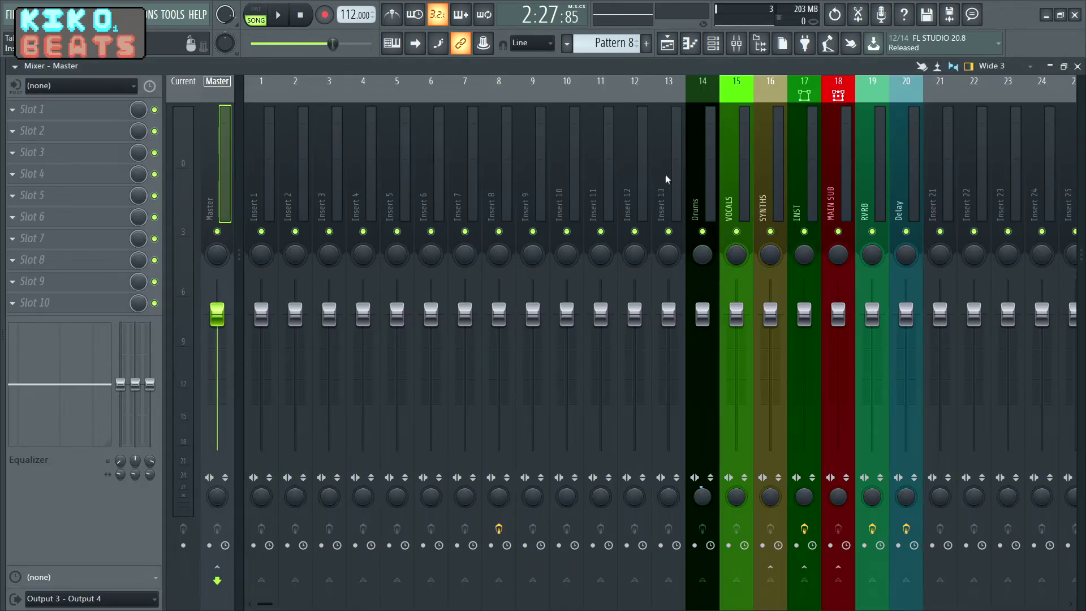
key(F6)
click(320, 430)
click(716, 286)
click(716, 286)
click(716, 285)
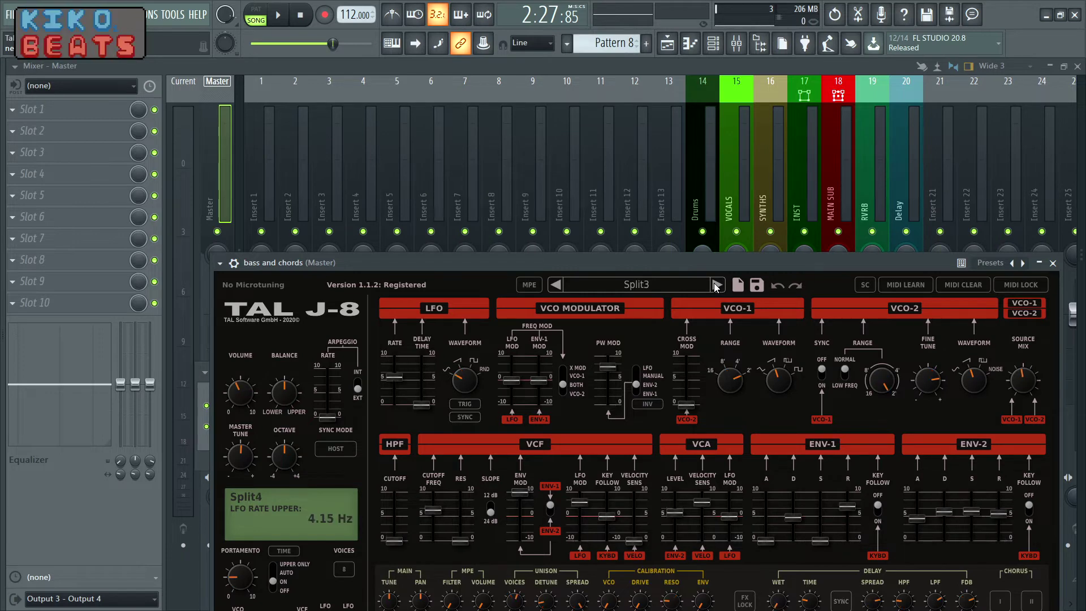
Play the Pattern 2 and Pattern 3 section with Split4, reopen the synth and show its upper panel.
key(F5)
key(space)
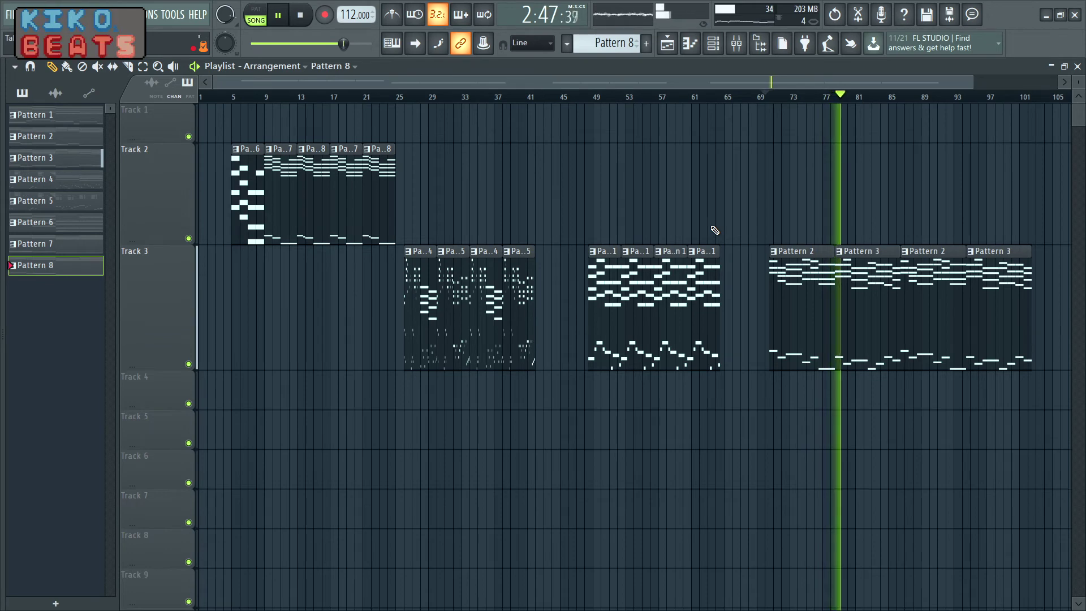
key(F6)
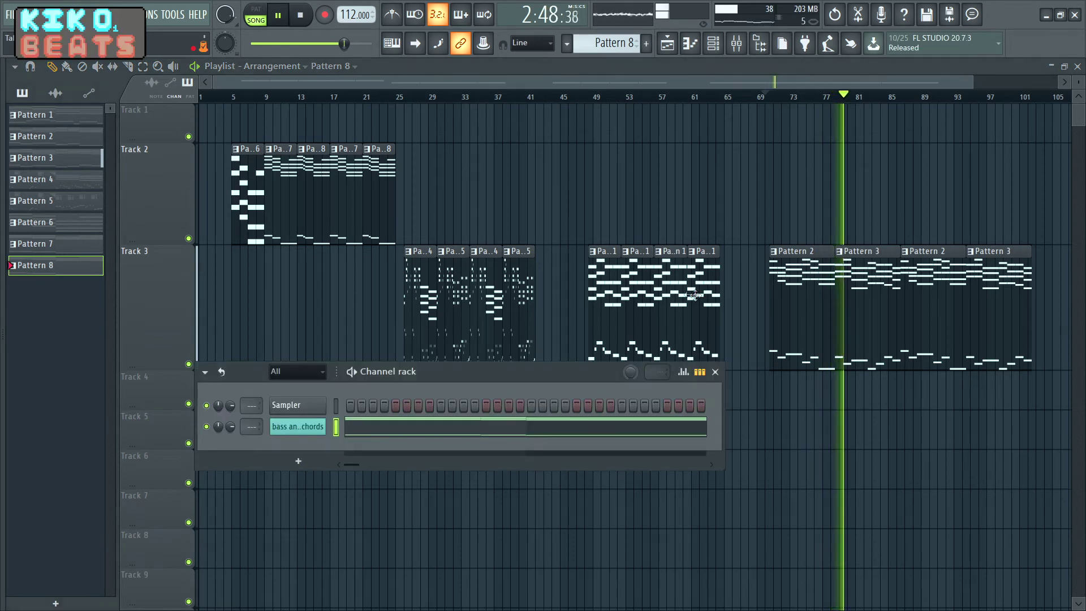
click(310, 425)
drag(530, 261, 516, 120)
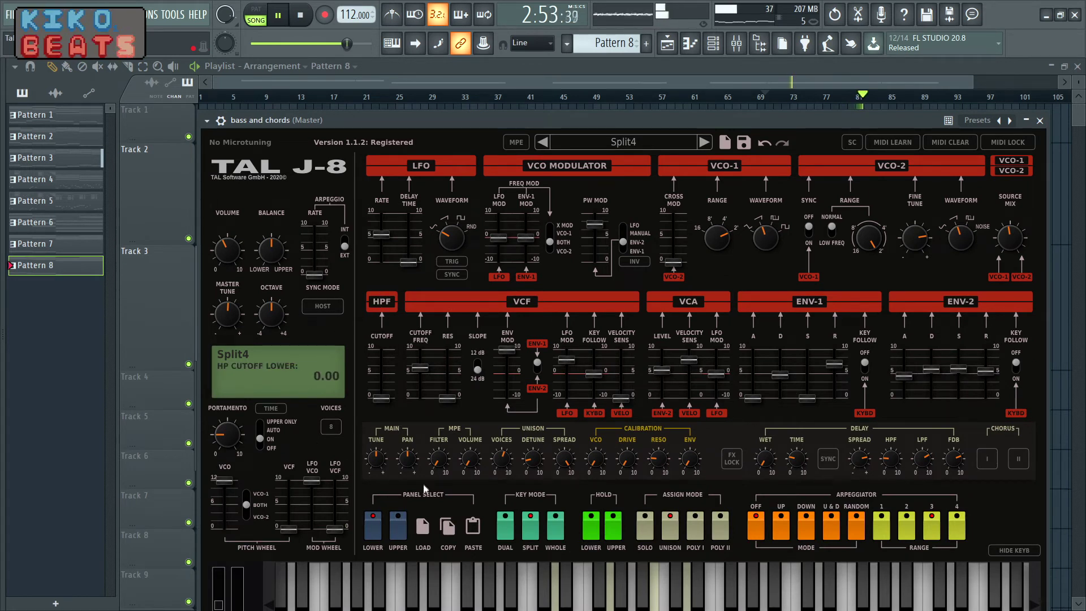
click(397, 525)
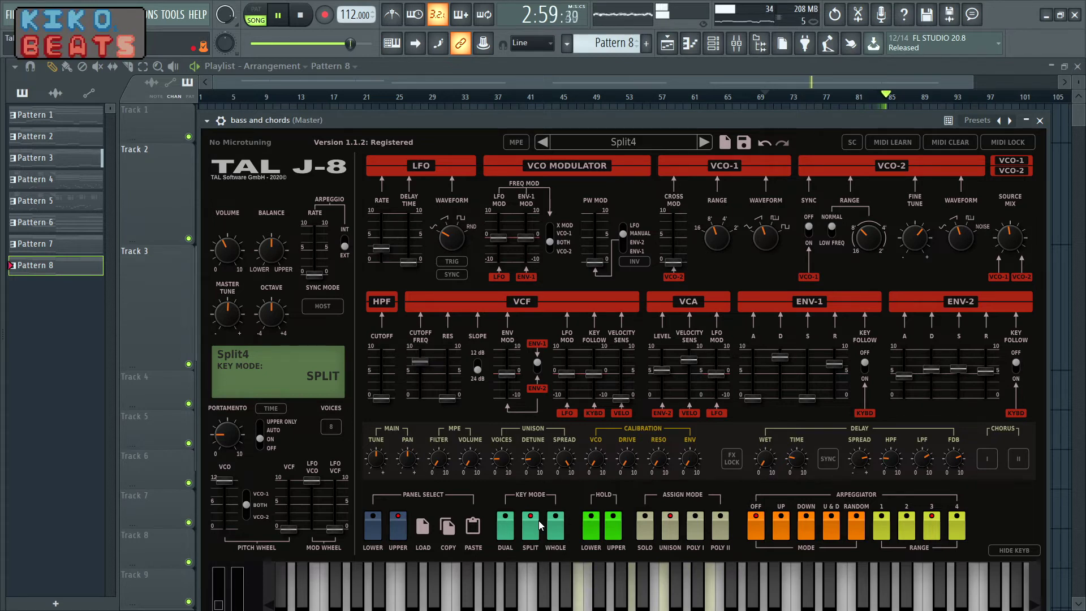
Glance at the playlist during playback, bring the bass and chords synth back into view and stop the song.
click(803, 69)
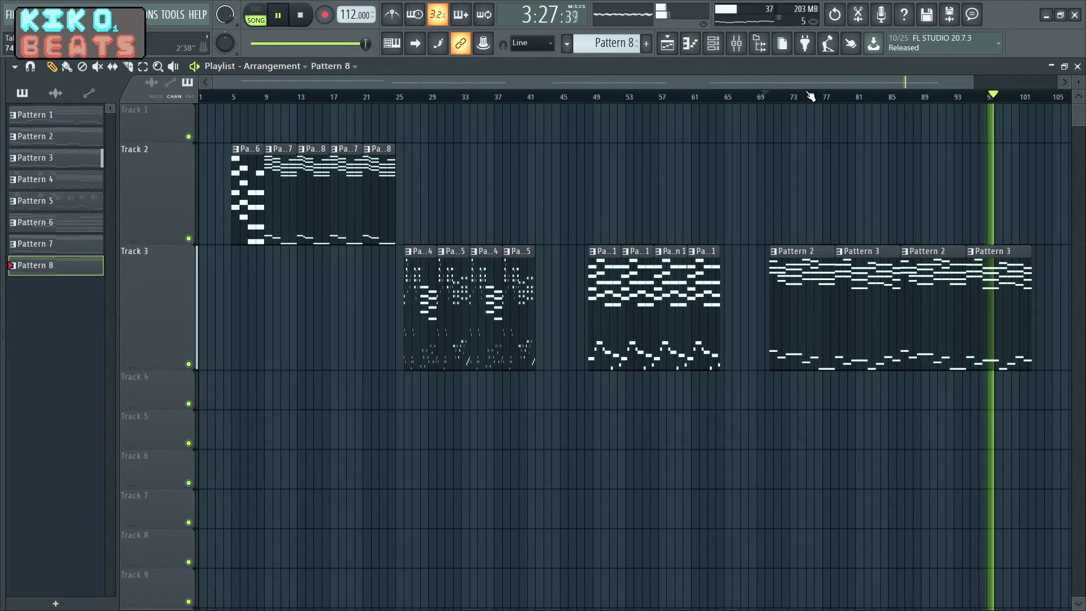
key(F6)
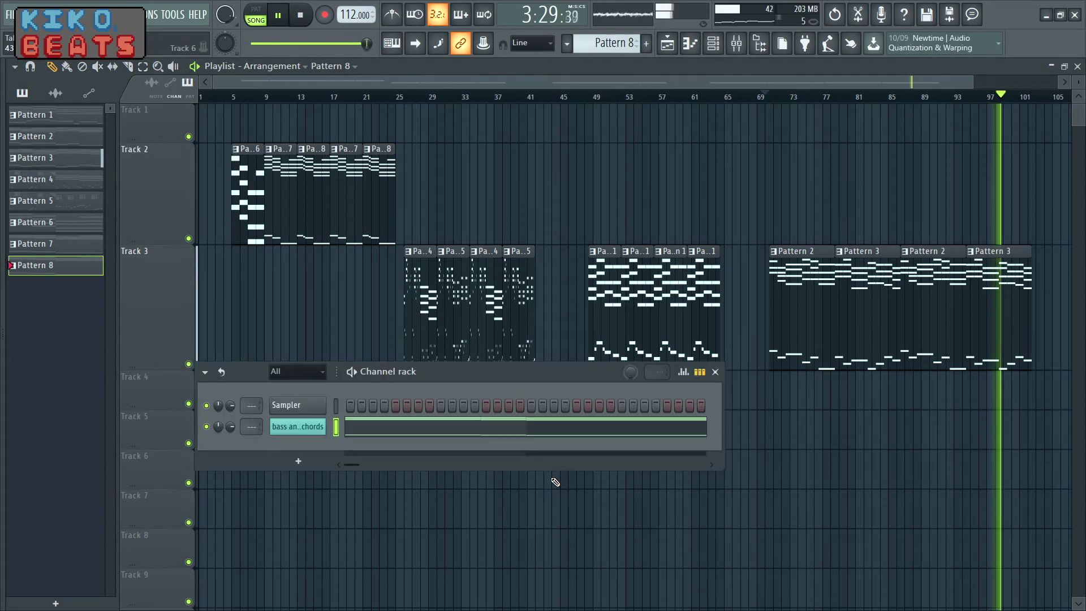
click(298, 426)
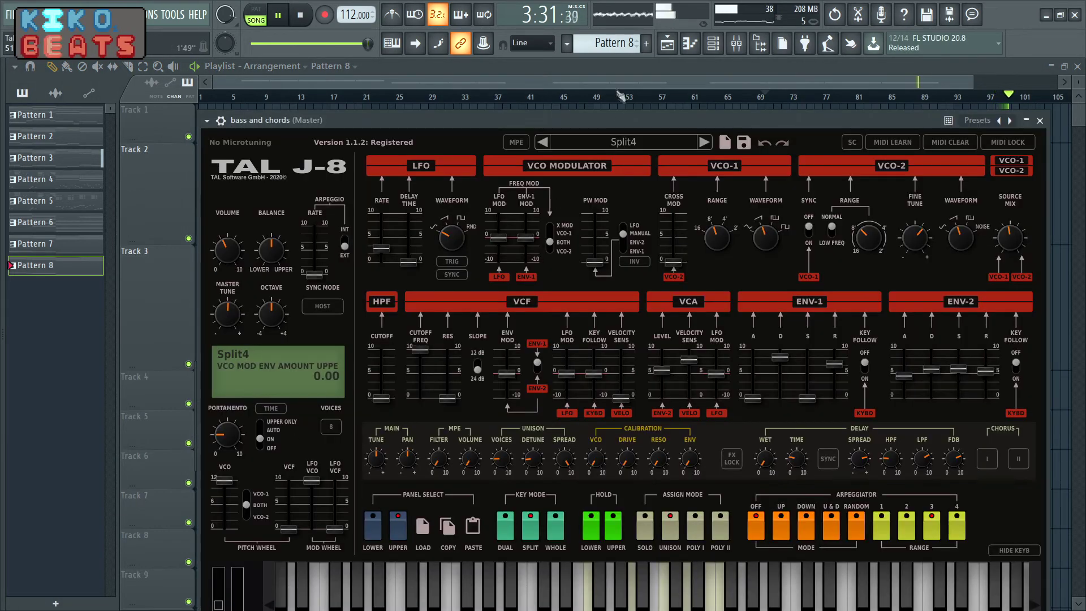
drag(611, 77, 565, 87)
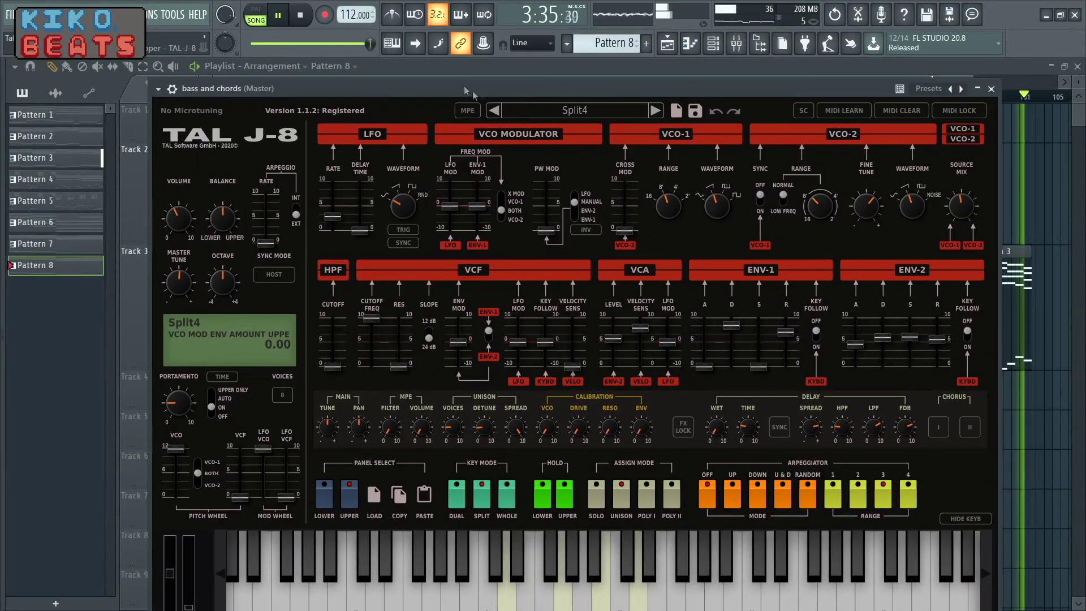
click(302, 19)
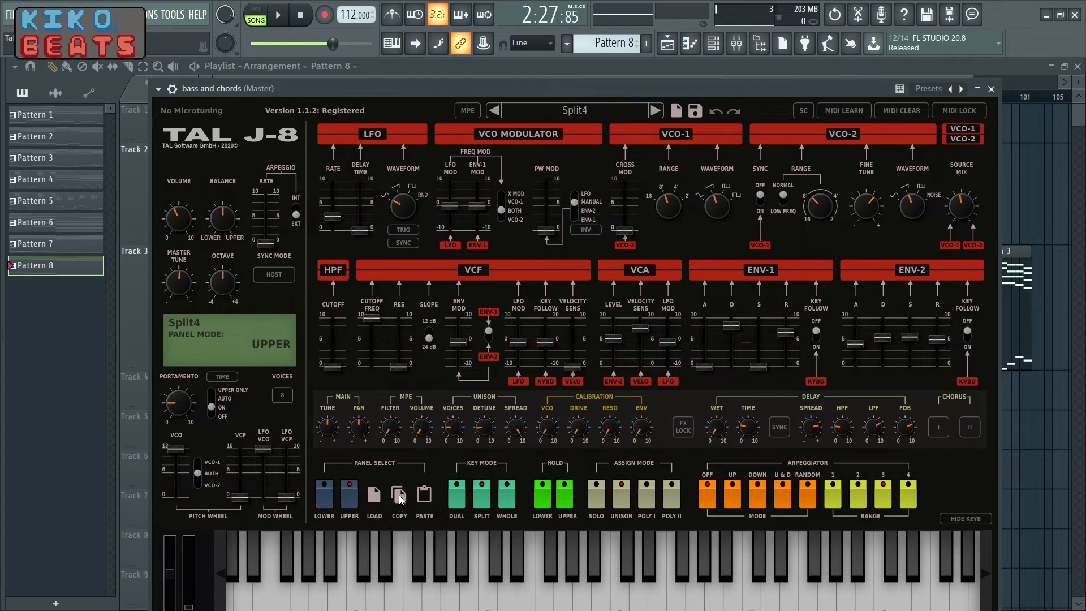
Compare Split4's lower and upper panel settings, ending on the lower panel.
click(322, 500)
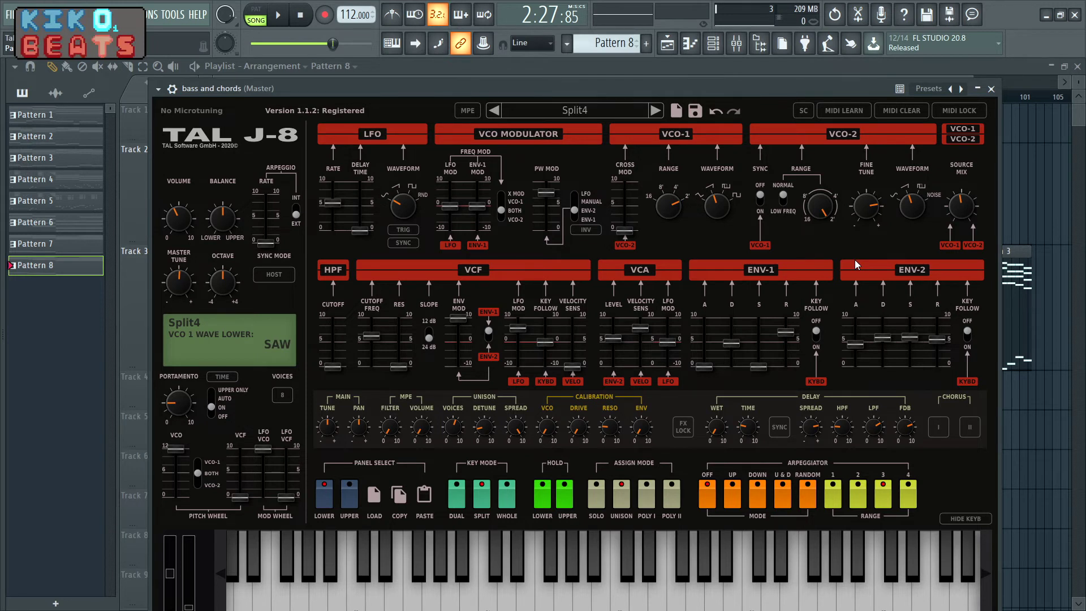
click(352, 500)
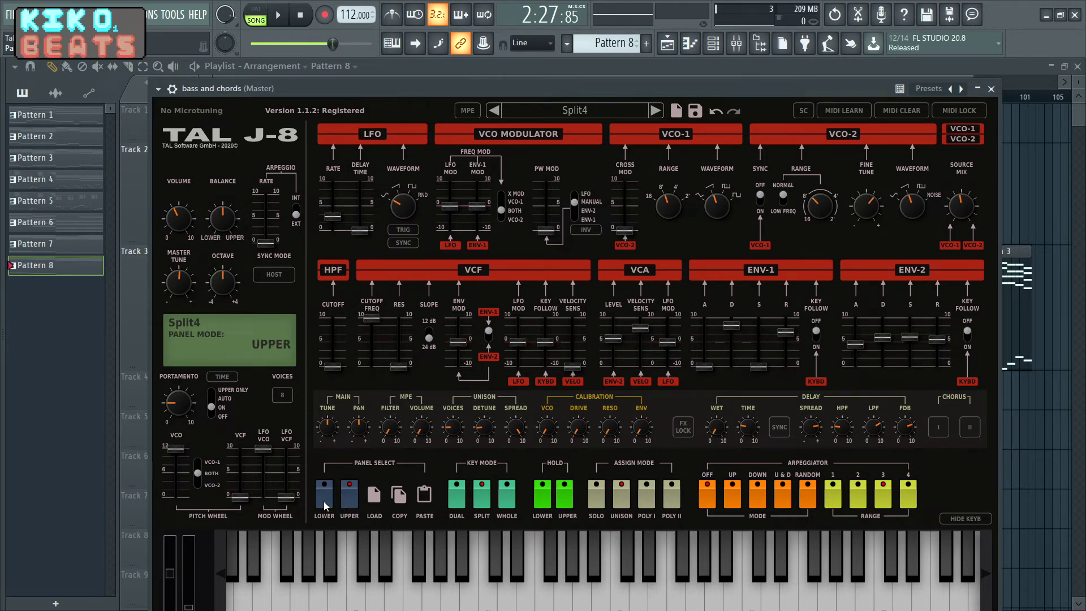
click(325, 498)
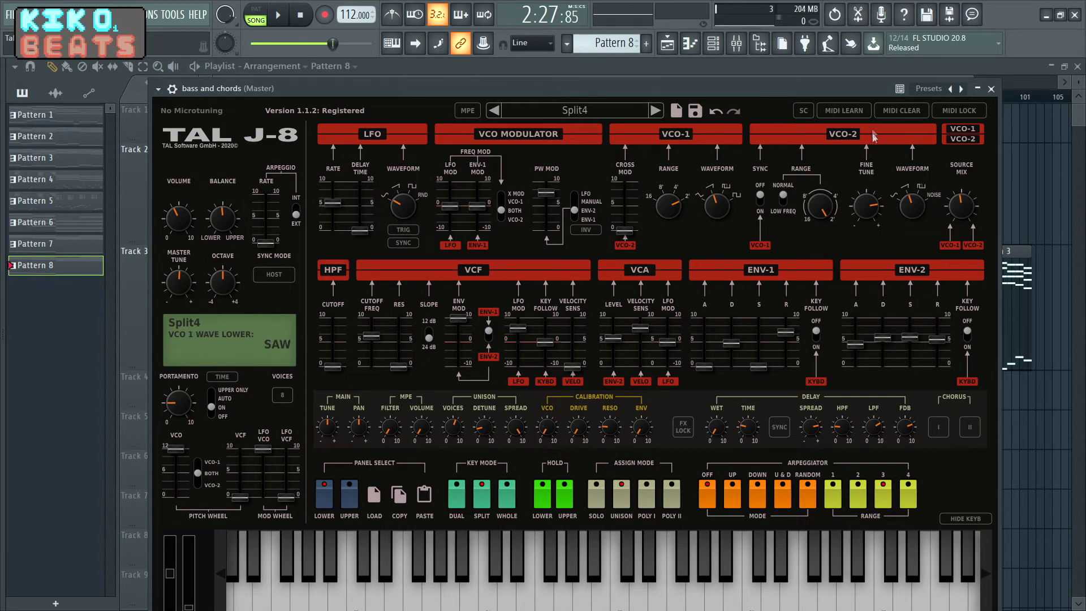
Clear the synth off the playlist and move the song position to the first Pattern 4 clip on Track 3.
drag(777, 83, 880, 397)
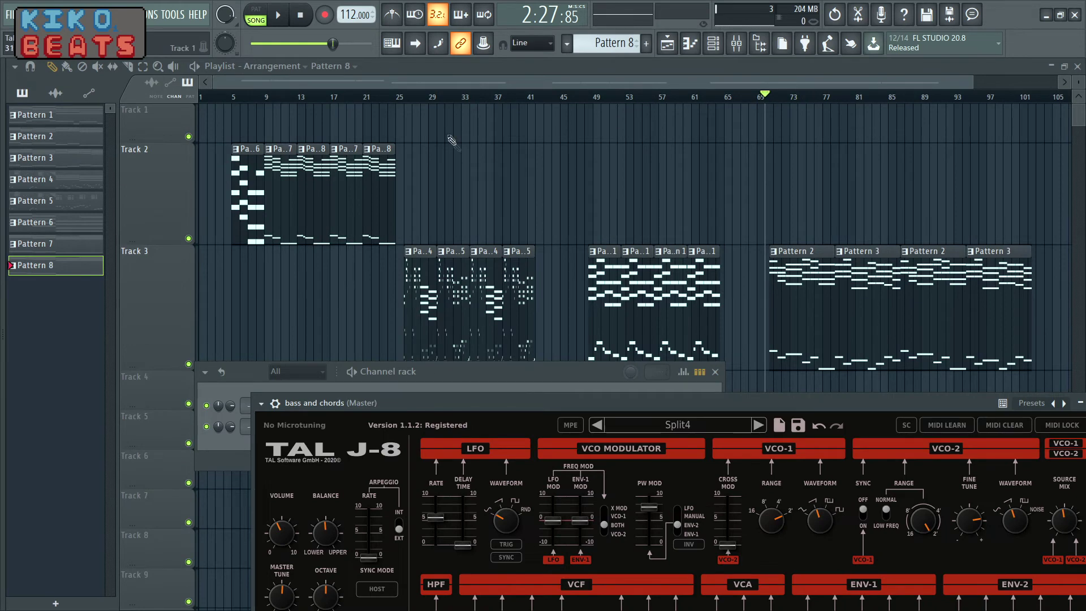
key(F12)
click(404, 97)
Reopen the bass and chords synth from the channel rack and load the Split2 preset.
key(F6)
key(F6)
key(F6)
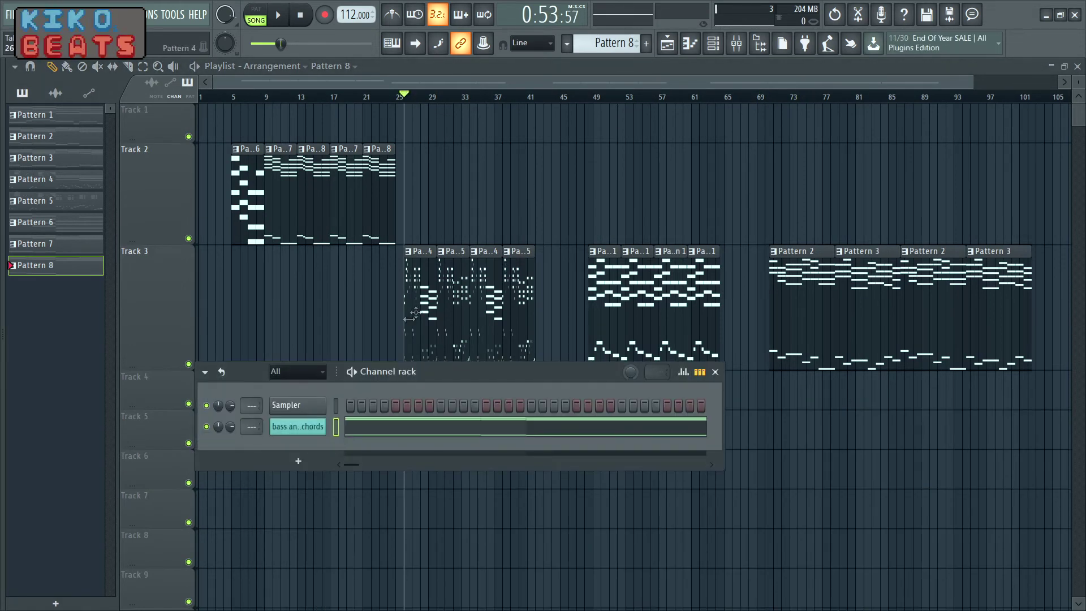
click(306, 427)
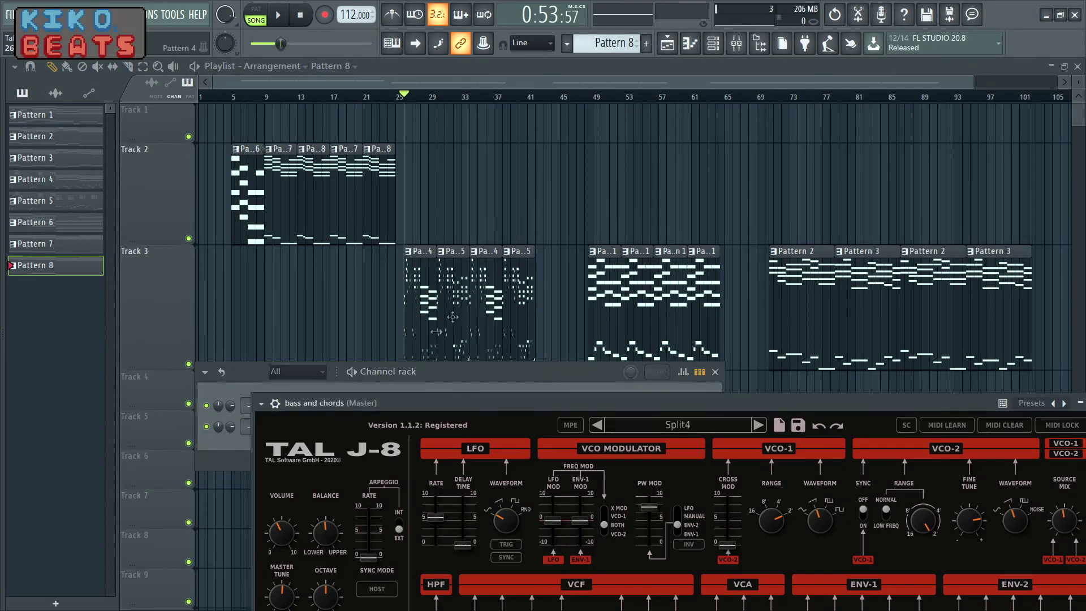
click(599, 425)
click(598, 427)
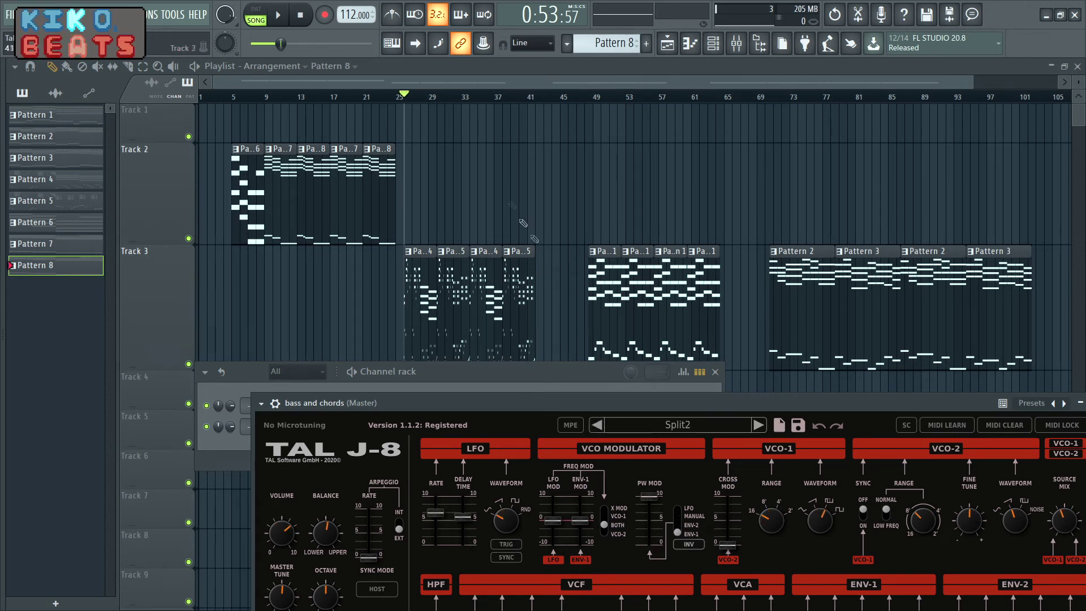
Play the Pattern 4 and Pattern 5 section with Split2, bring the full synth into view and stop playback.
click(279, 15)
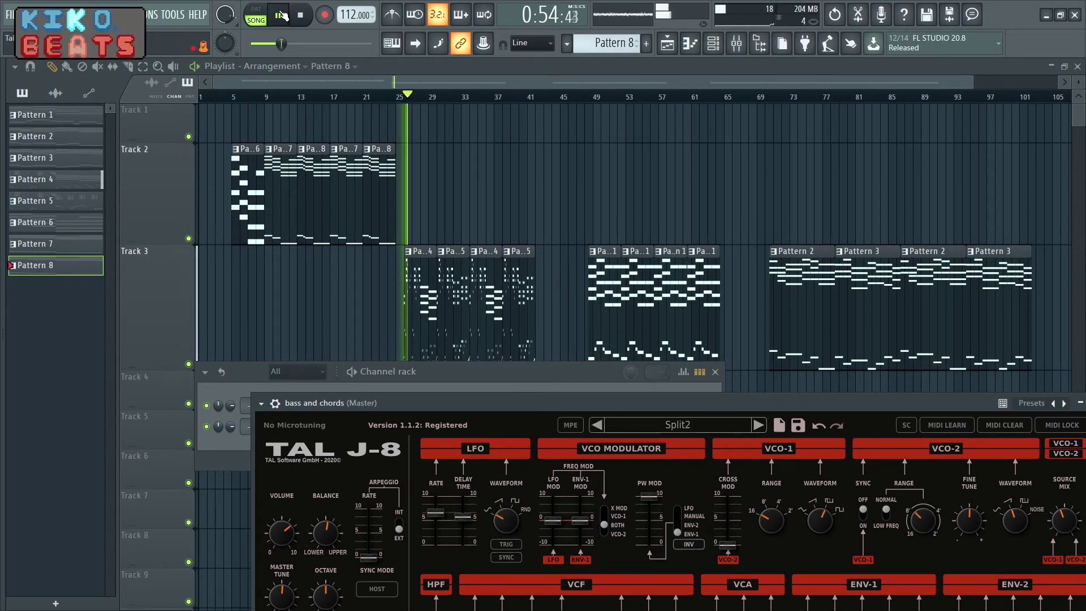
drag(473, 405, 424, 340)
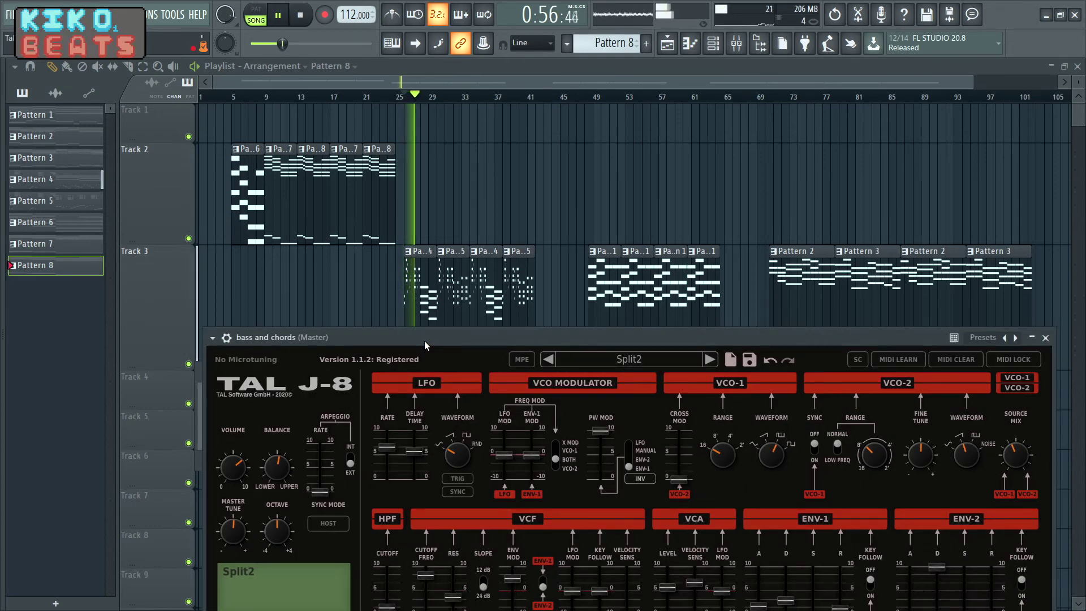
click(466, 80)
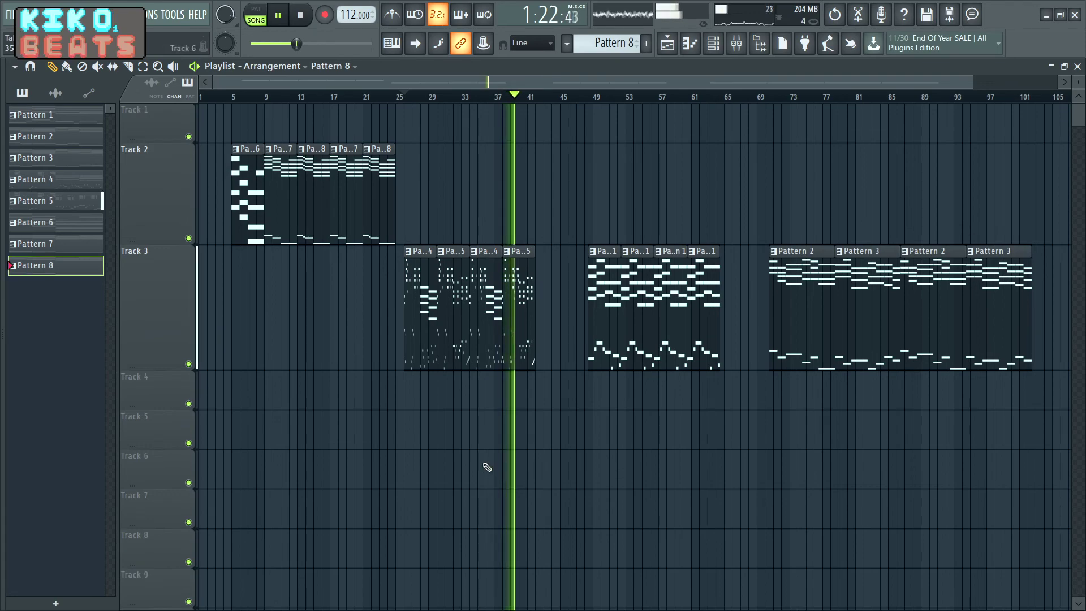
key(F6)
click(294, 427)
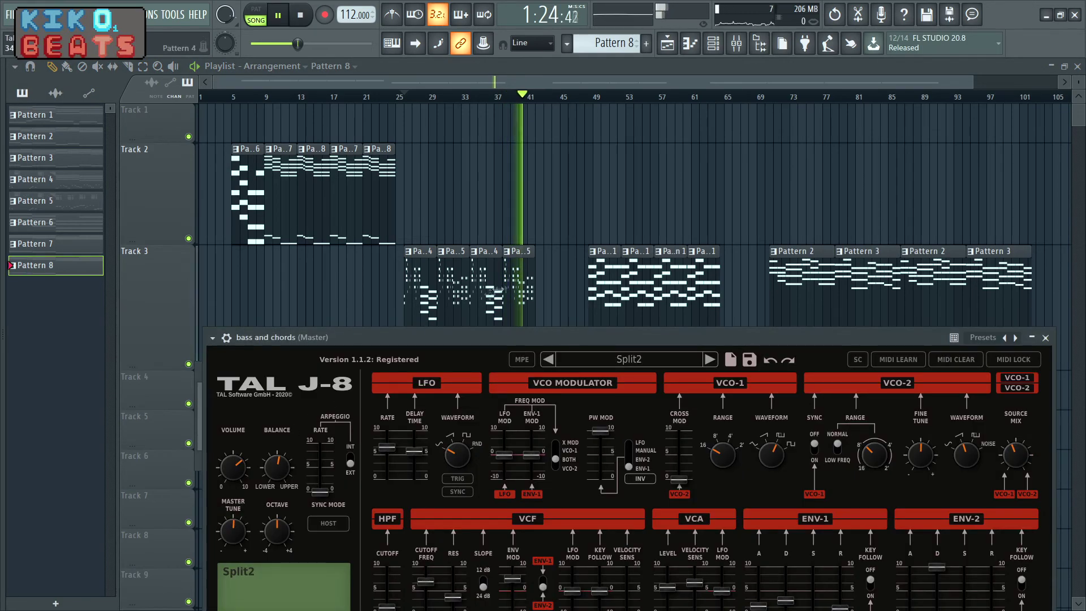
drag(504, 336, 477, 92)
click(309, 17)
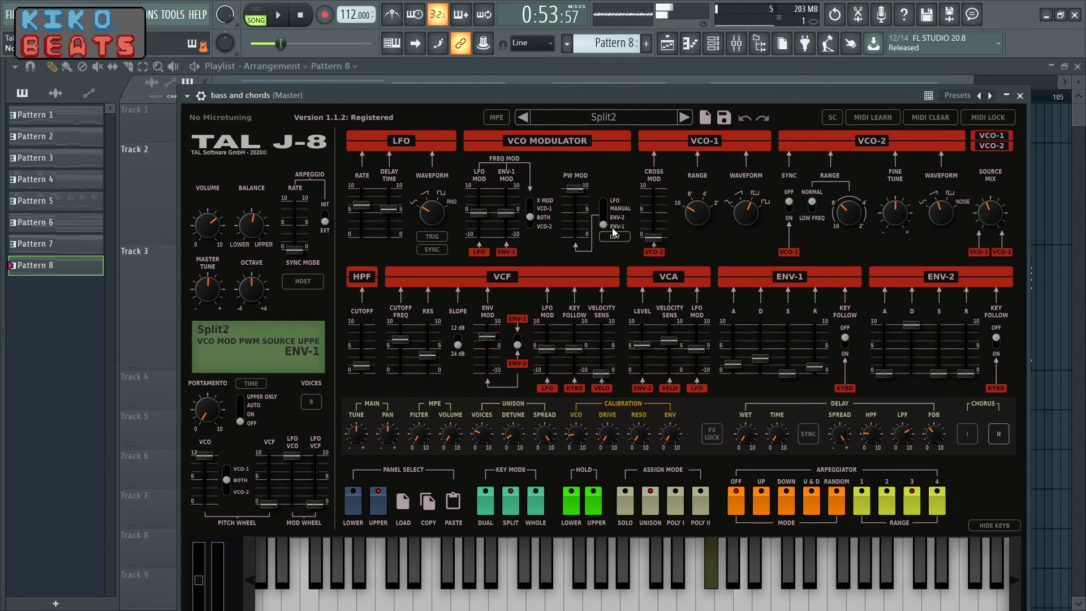
On Split2's upper panel, lower ENV-1's attack and decay, raise its sustain to maximum, and slightly lower ENV-2's decay.
drag(759, 362, 733, 372)
drag(759, 329, 782, 297)
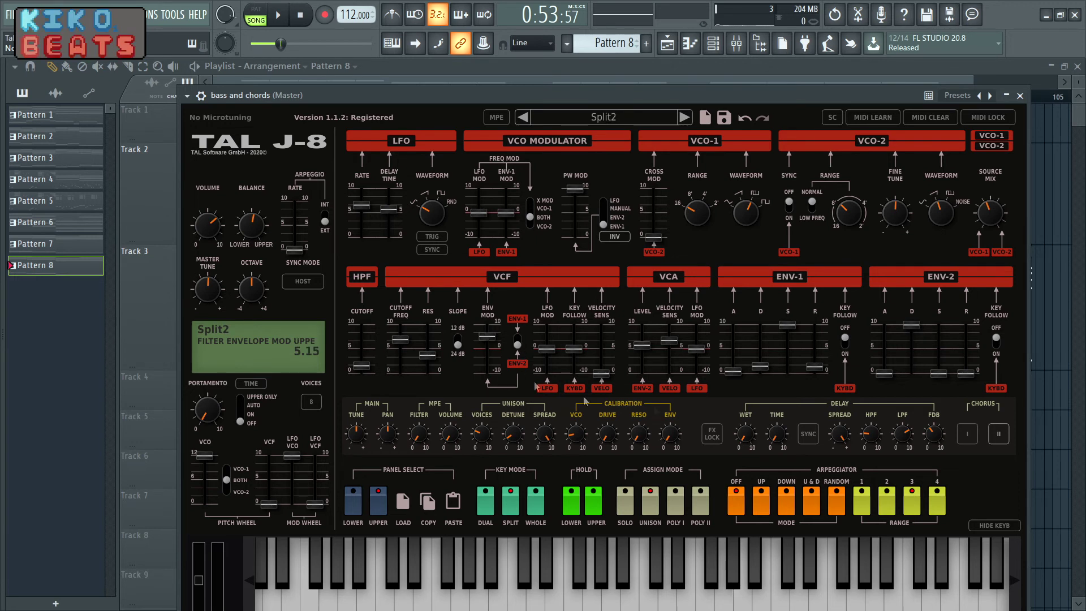
mouse_move(911, 325)
mouse_down()
mouse_move(913, 362)
mouse_move(914, 340)
mouse_up()
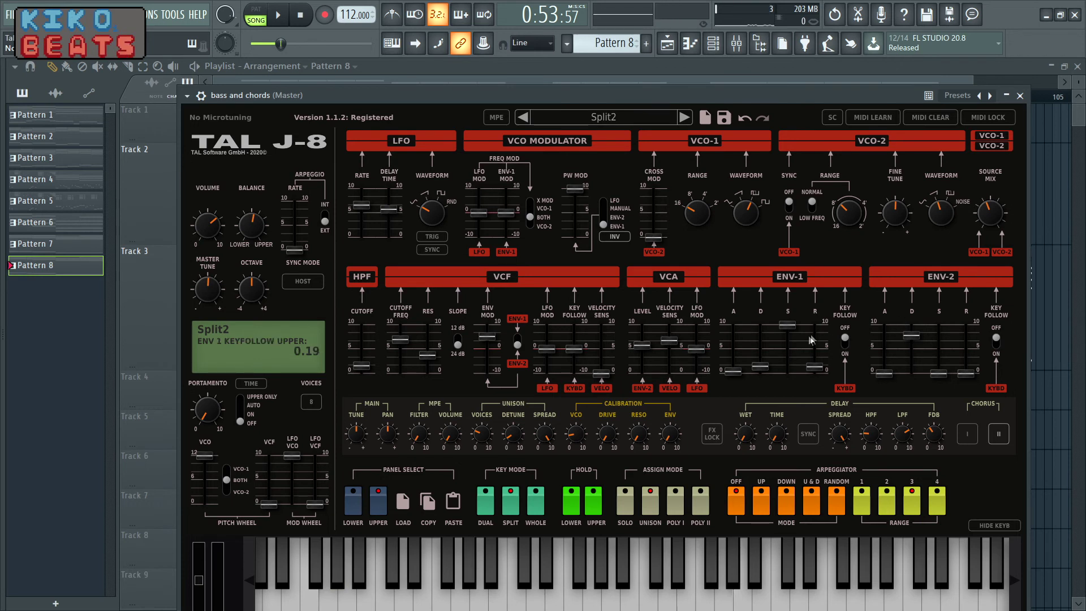
On Split2's lower panel, set the filter resonance to 6.99 and raise ENV-1's decay above its midpoint.
click(353, 502)
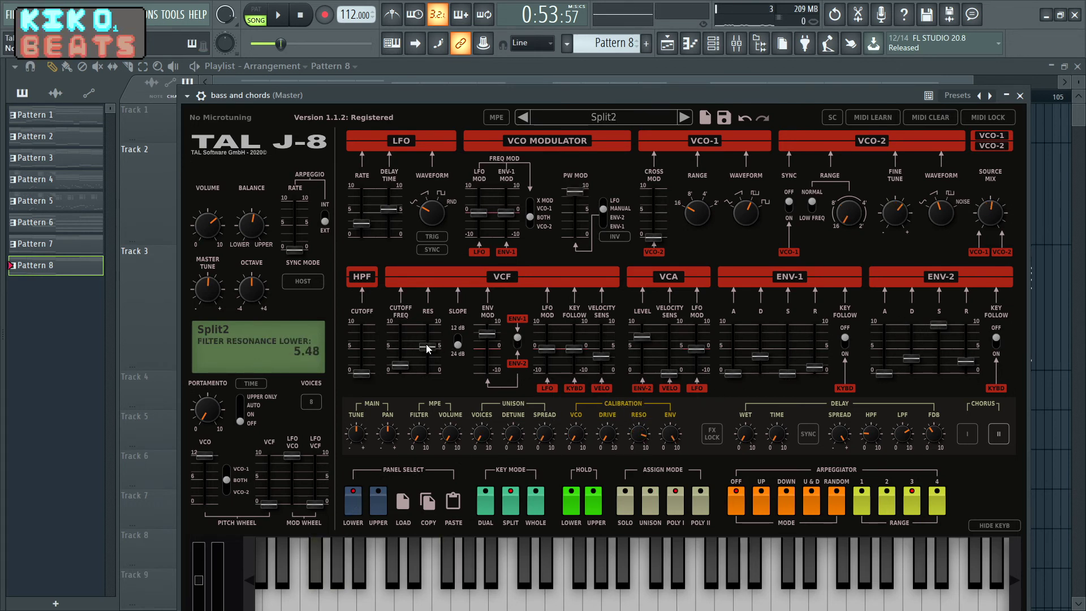
drag(425, 344, 429, 340)
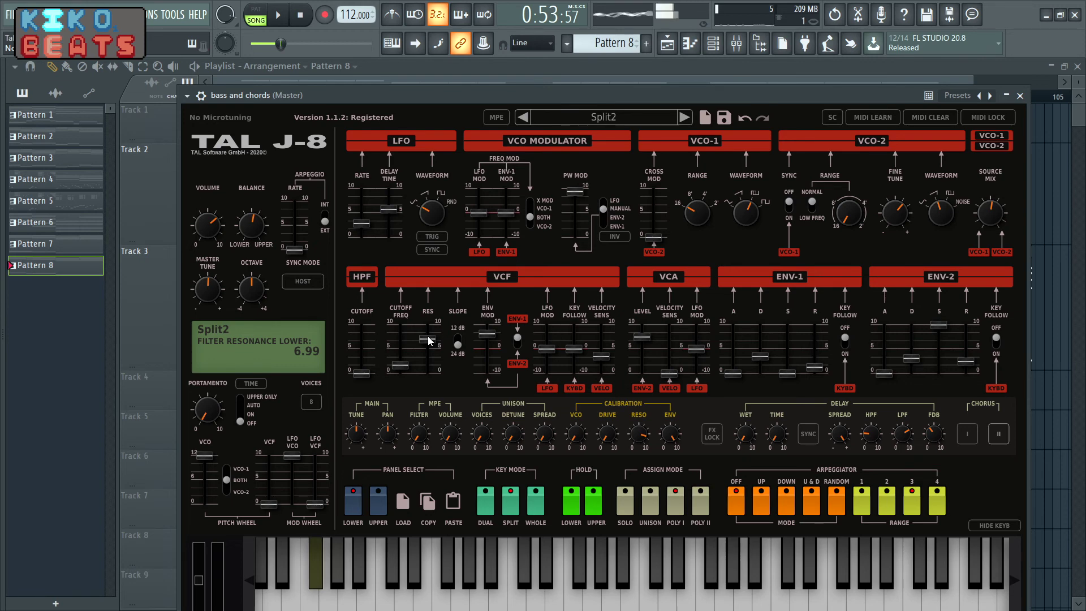
drag(759, 356, 759, 340)
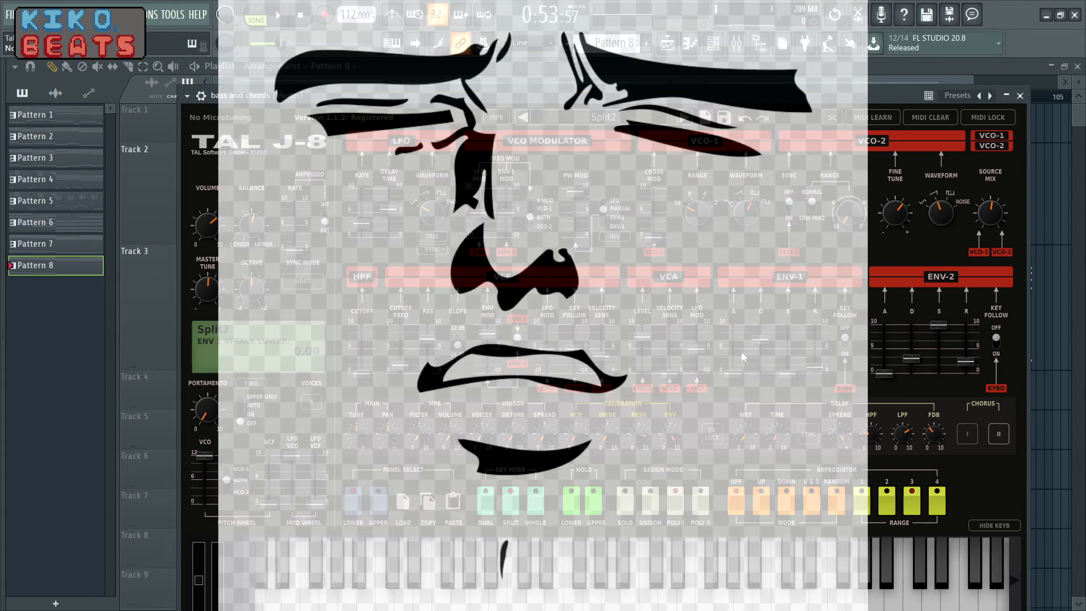
mouse_move(726, 366)
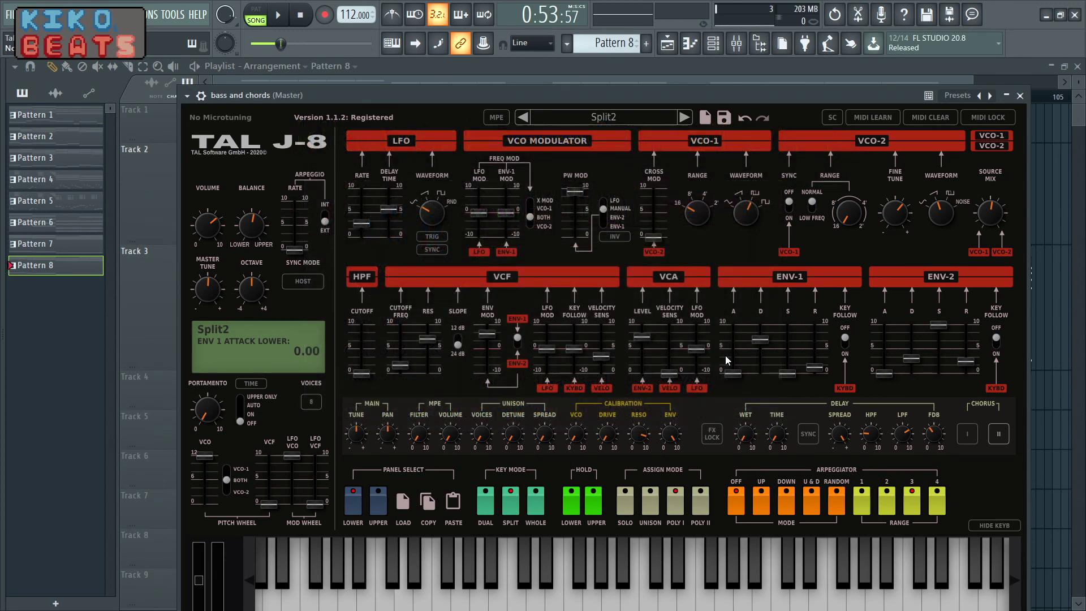
drag(630, 95, 605, 72)
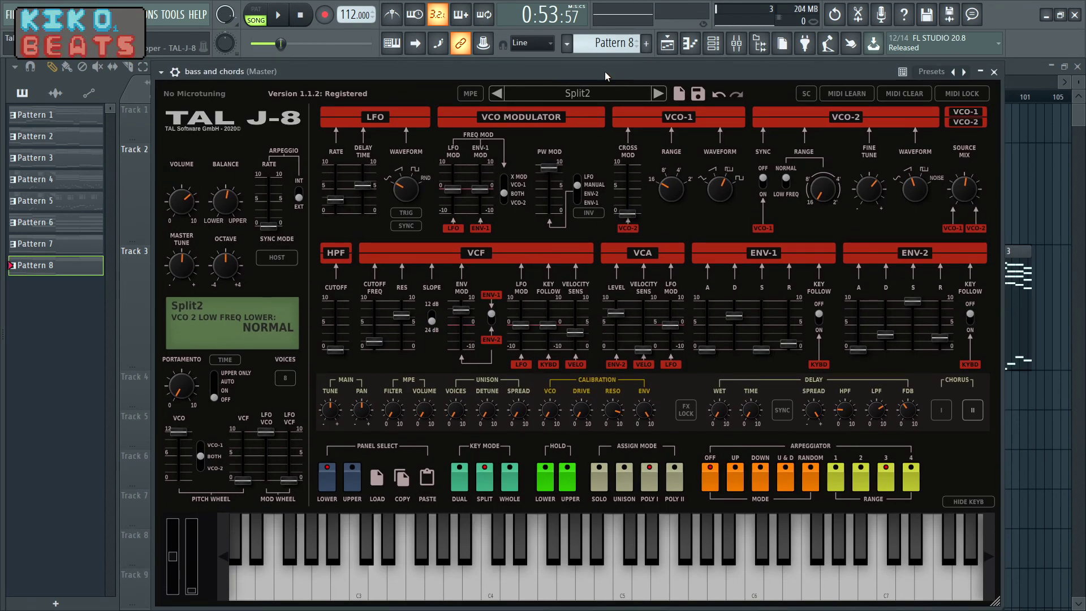